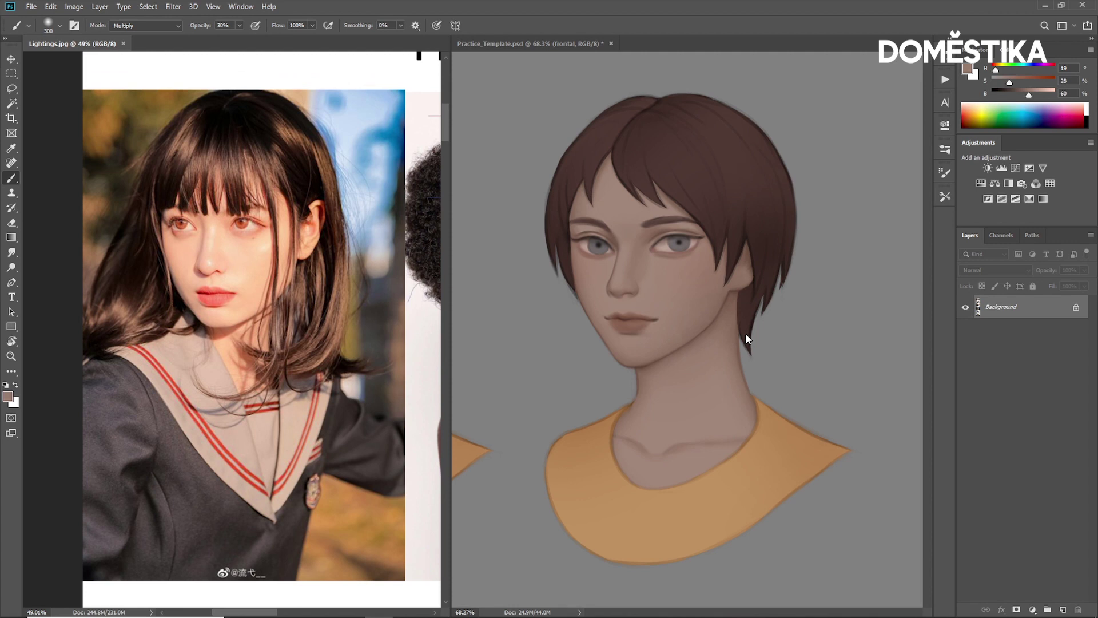
- Make the portrait template the active document and select the skin layer in the frontal group
key("bracketleft")
key("bracketleft")
key("bracketleft")
key("bracketleft")
key("bracketleft")
key("bracketleft")
key("bracketleft")
key("bracketleft")
key("bracketleft")
left_click(529, 47)
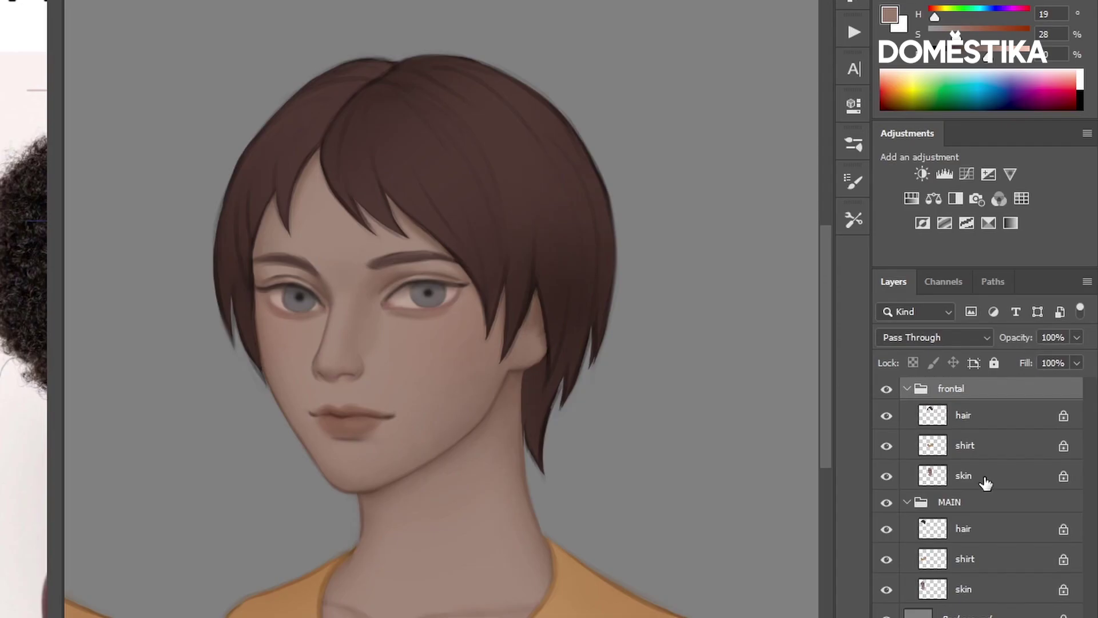
left_click(1026, 356)
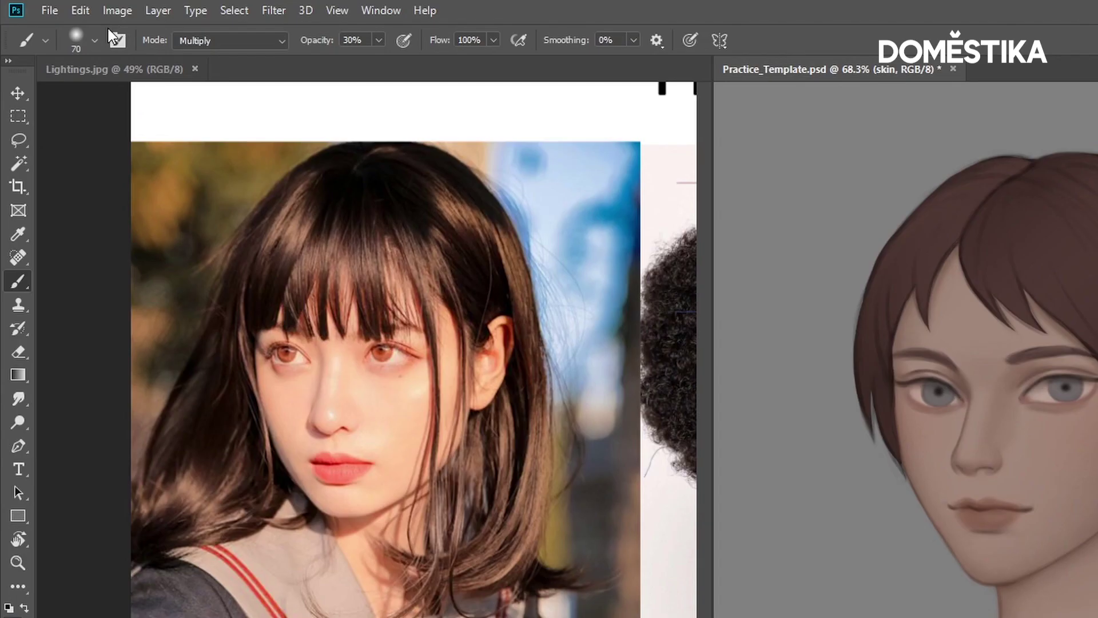
- Choose the 60 px hard round brush from the Bearbrickjia_domestika_brushes set and reduce its size to 20 px
left_click(93, 40)
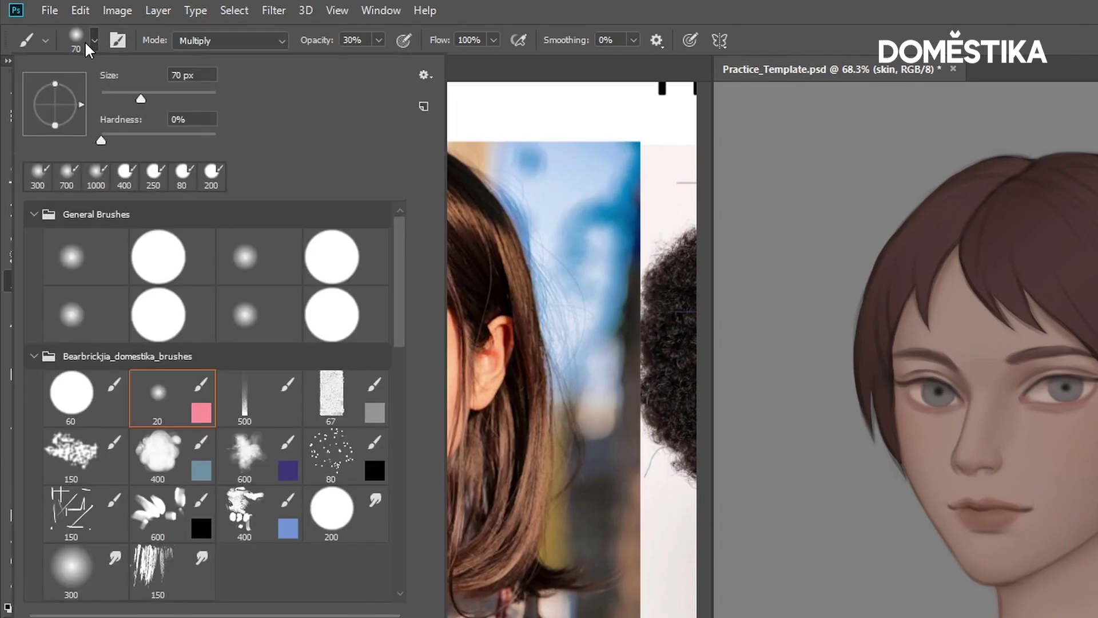
left_click(71, 393)
left_click(979, 25)
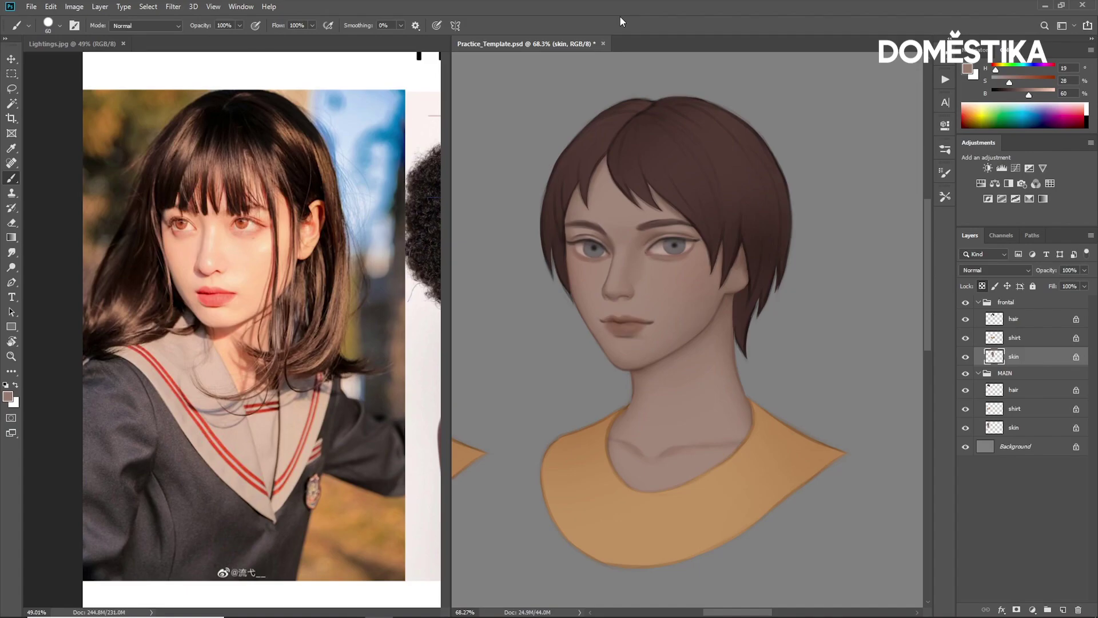
key("[")
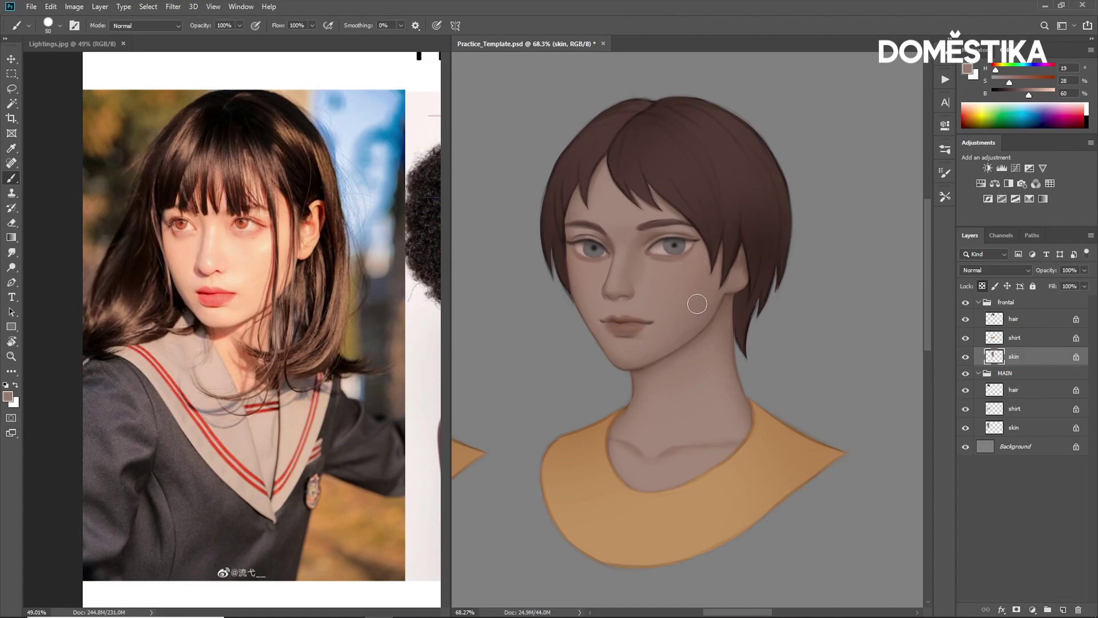
key("[")
key("[")
key("[")
- Sample darker skin tones around the nose and paint soft shadows beside the nose and beneath the lower lip
left_click_drag(591, 263, 590, 274)
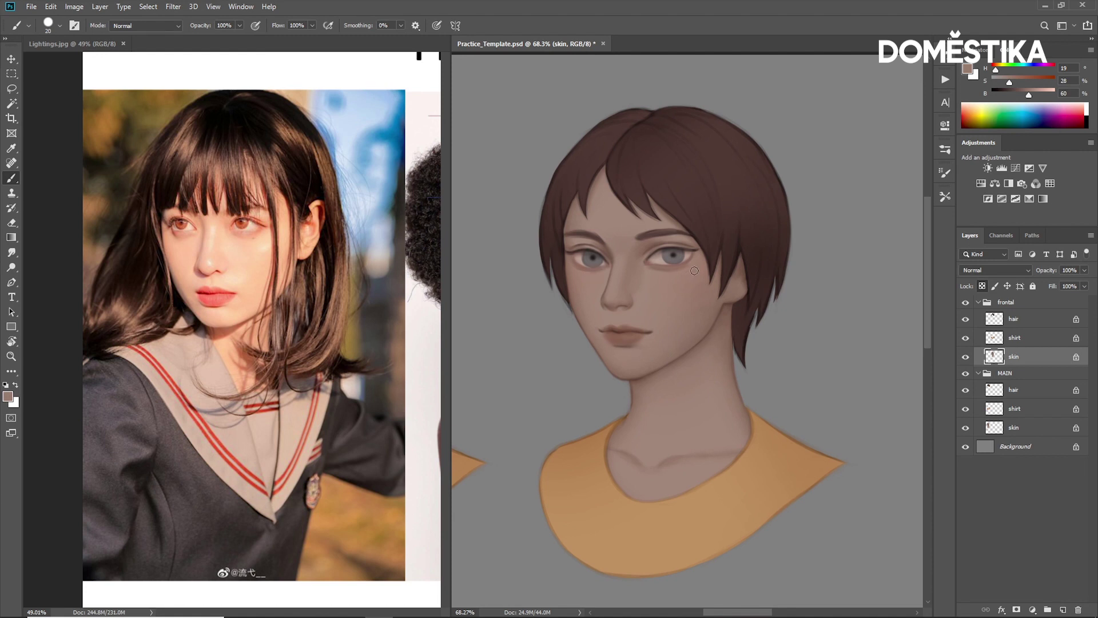
left_click(596, 285, "alt")
left_click_drag(927, 160, 944, 182)
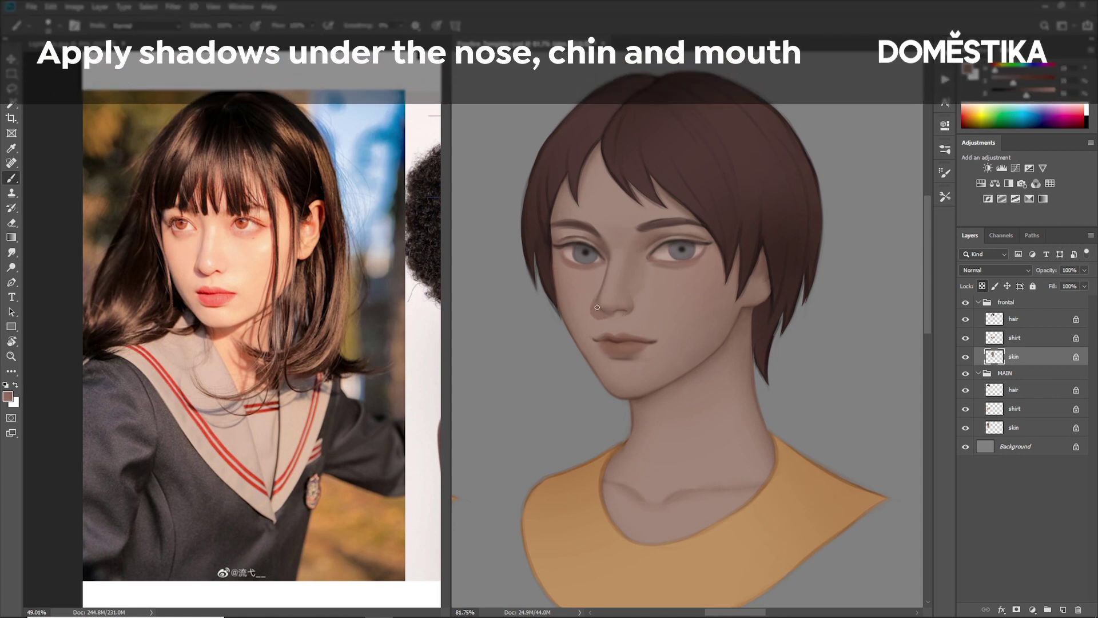
left_click(595, 294, "alt")
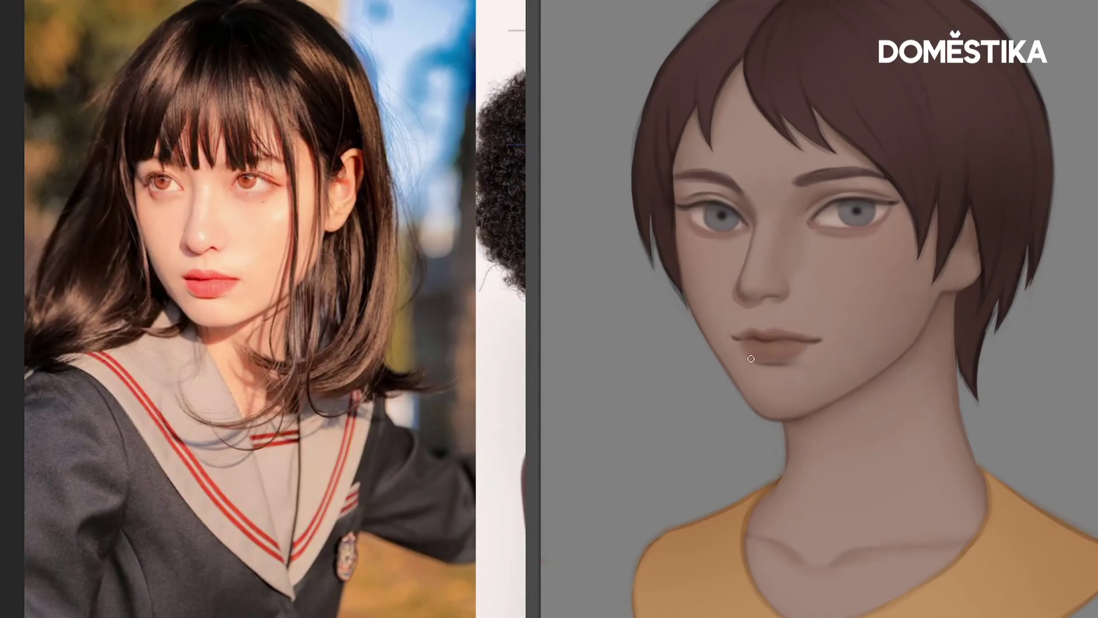
left_click_drag(751, 359, 784, 362)
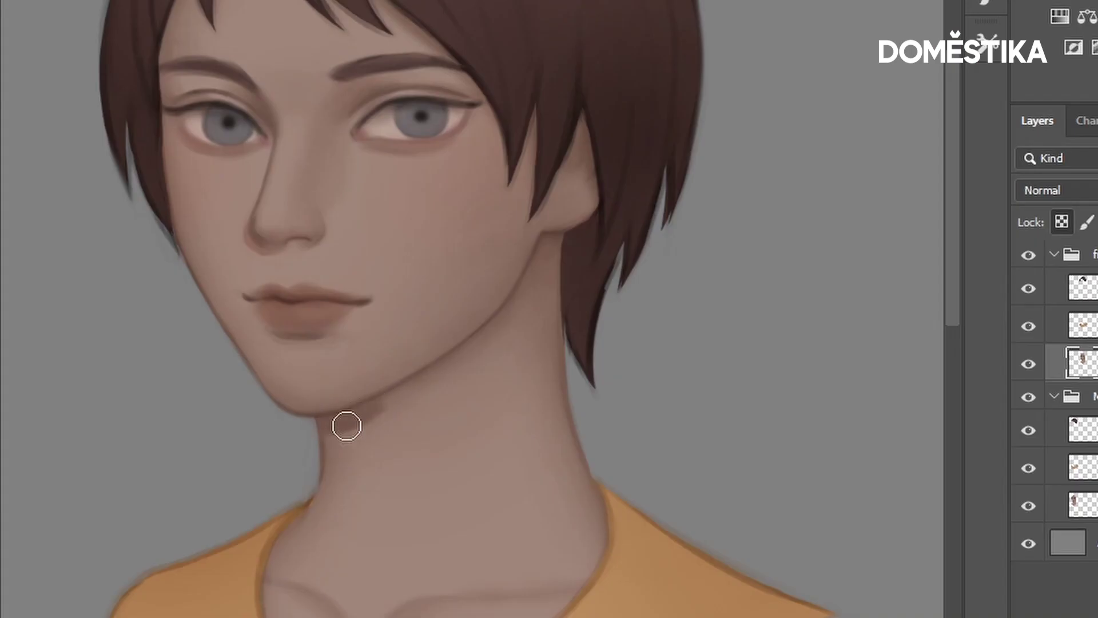
- Paint a dark cast shadow on the neck under the chin and along the jawline, refining its edge with a smaller brush
left_click_drag(345, 427, 428, 381)
mouse_move(385, 416)
left_mouse_down()
mouse_move(458, 359)
mouse_move(348, 431)
mouse_move(512, 324)
left_mouse_up()
left_click_drag(402, 397, 522, 294)
key("[")
key("[")
key("[")
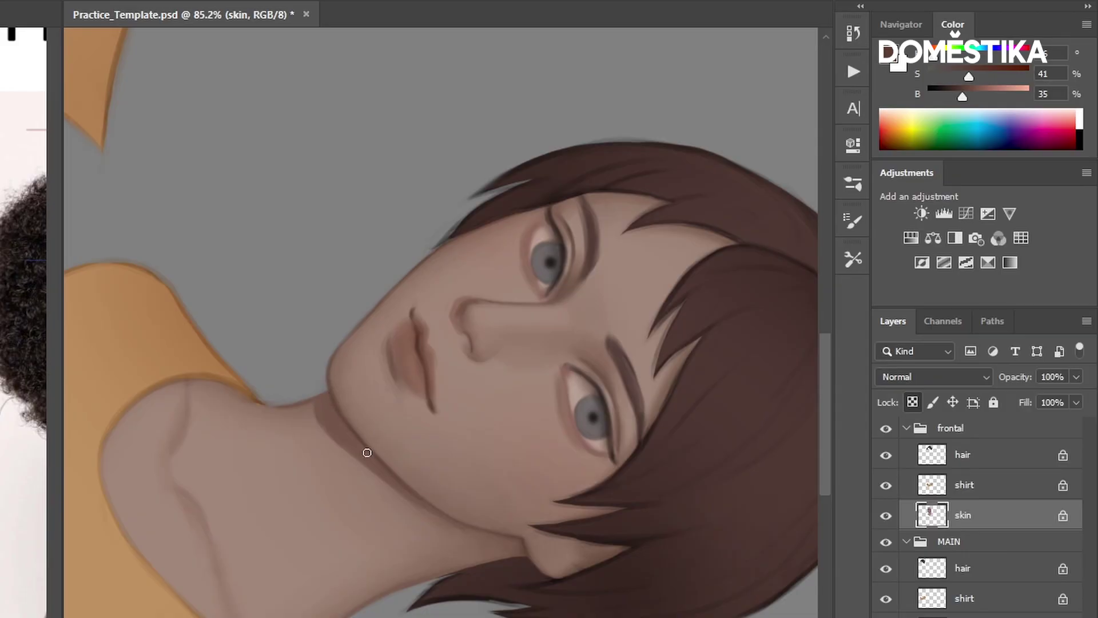
key("Escape")
- Deepen the shadow around the nostril and touch up the shading at the corner of the far eye
scroll(335, 419, "up", 3)
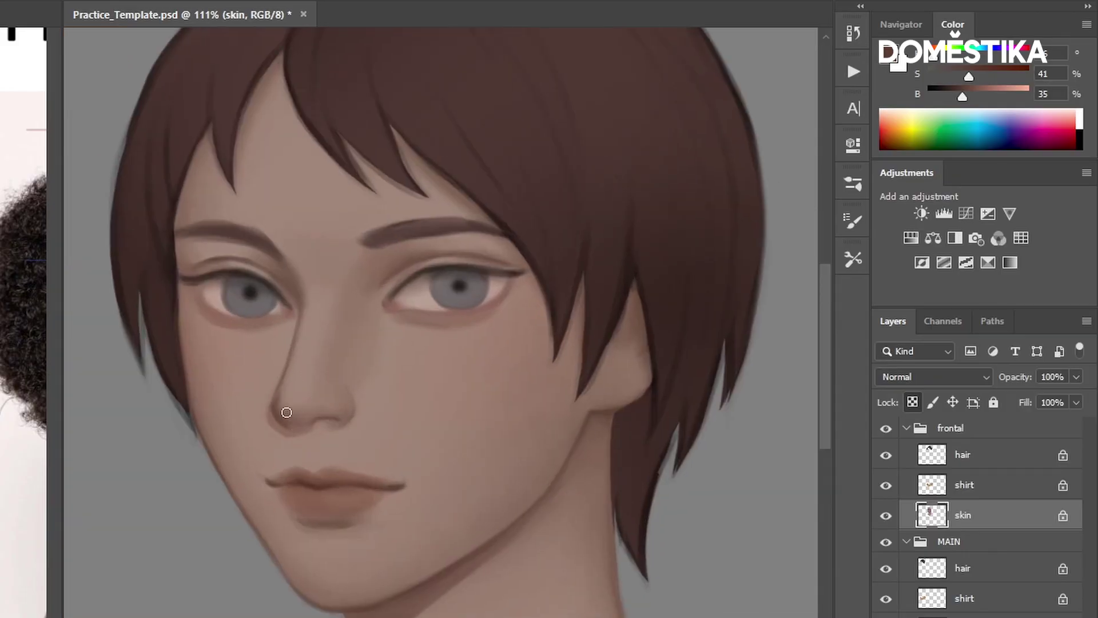
left_click_drag(293, 400, 278, 409)
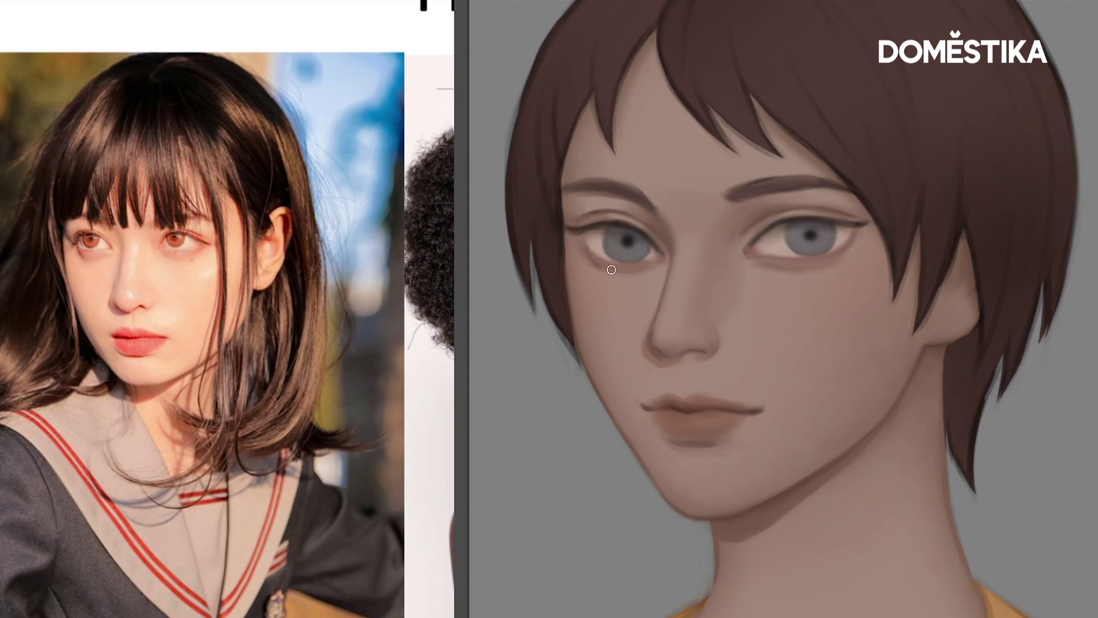
mouse_move(591, 253)
left_mouse_down()
mouse_move(618, 272)
mouse_move(592, 255)
left_mouse_up()
left_click_drag(907, 389, 851, 405)
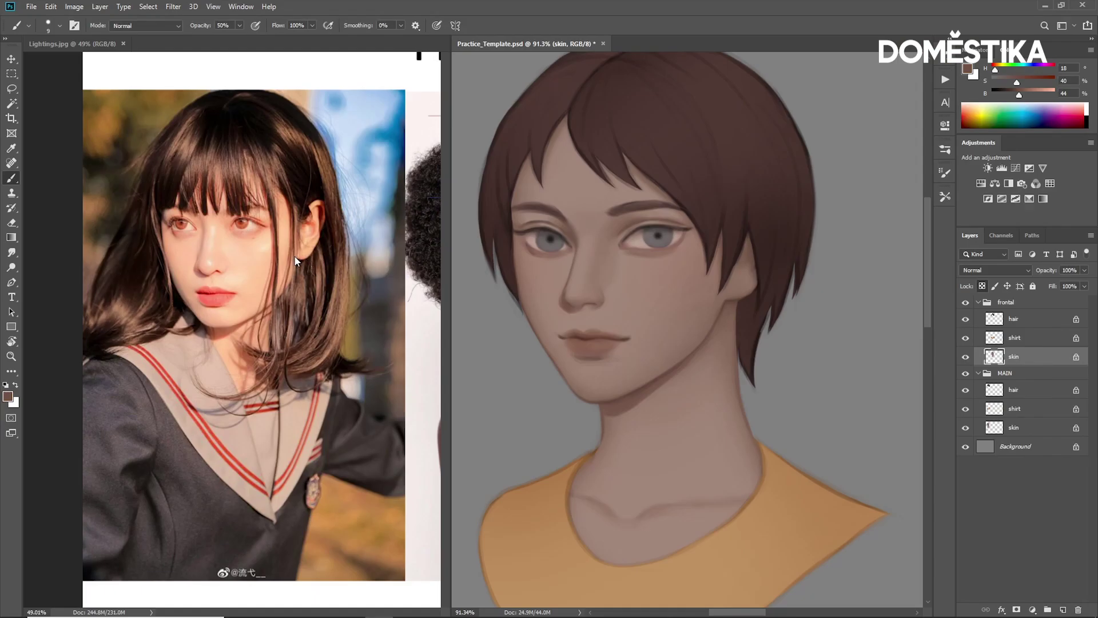
- Sample the neck's shadow tone and, with a larger brush, extend the shading below the ear and along the jaw
left_click(644, 386, "alt")
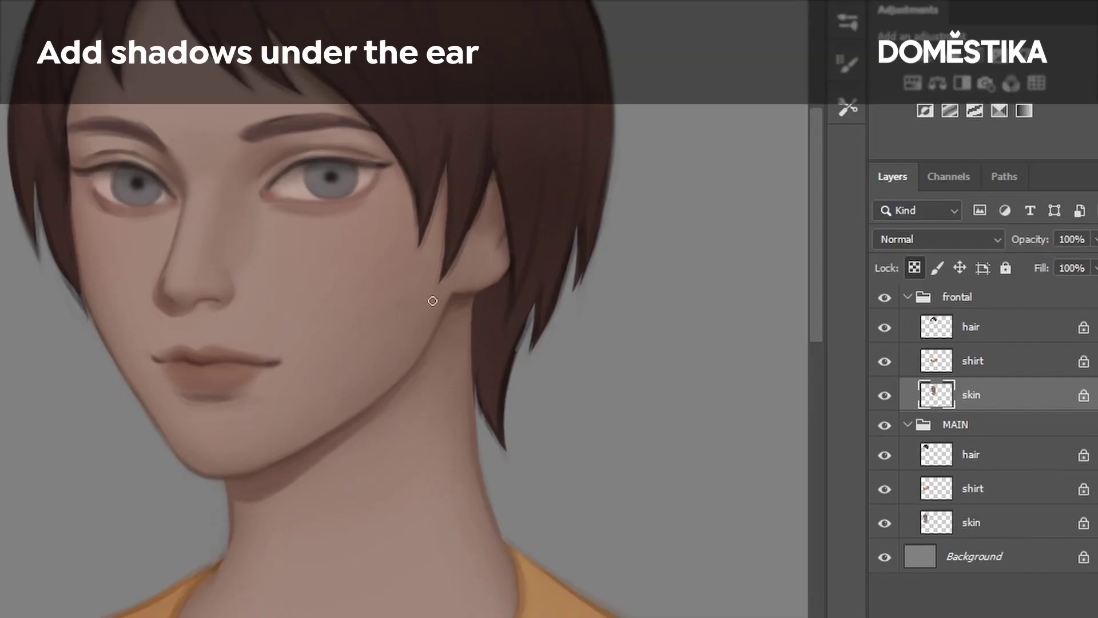
key("bracketright")
key("bracketright")
key("bracketright")
left_click_drag(421, 380, 337, 449)
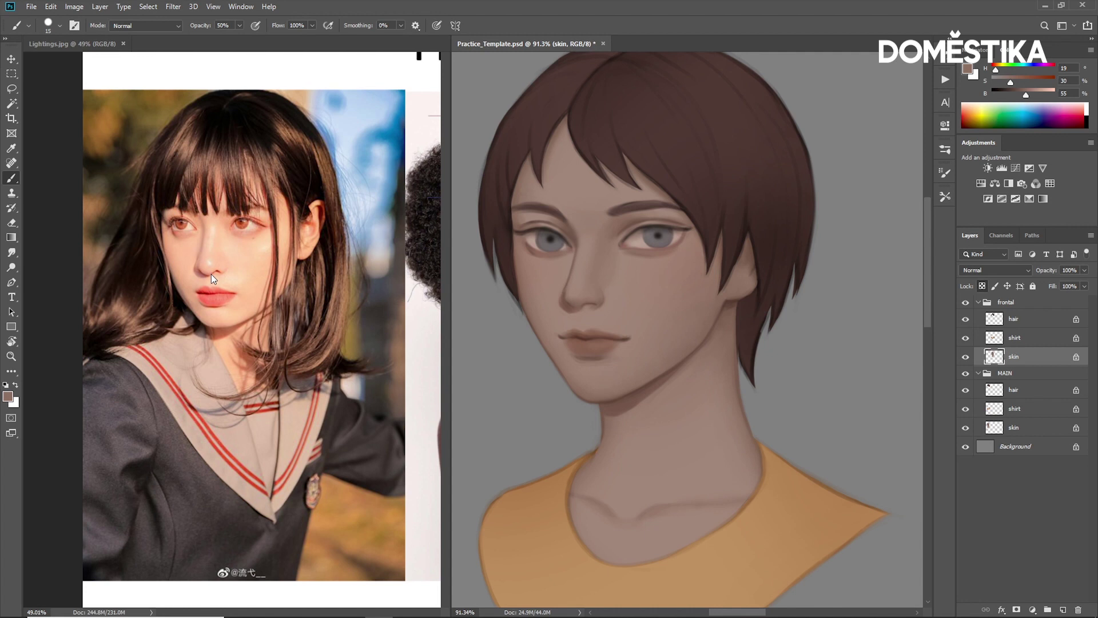
- Sample the dark neck shadow and shade the outer edge of the far cheek down to the chin
left_click(177, 272)
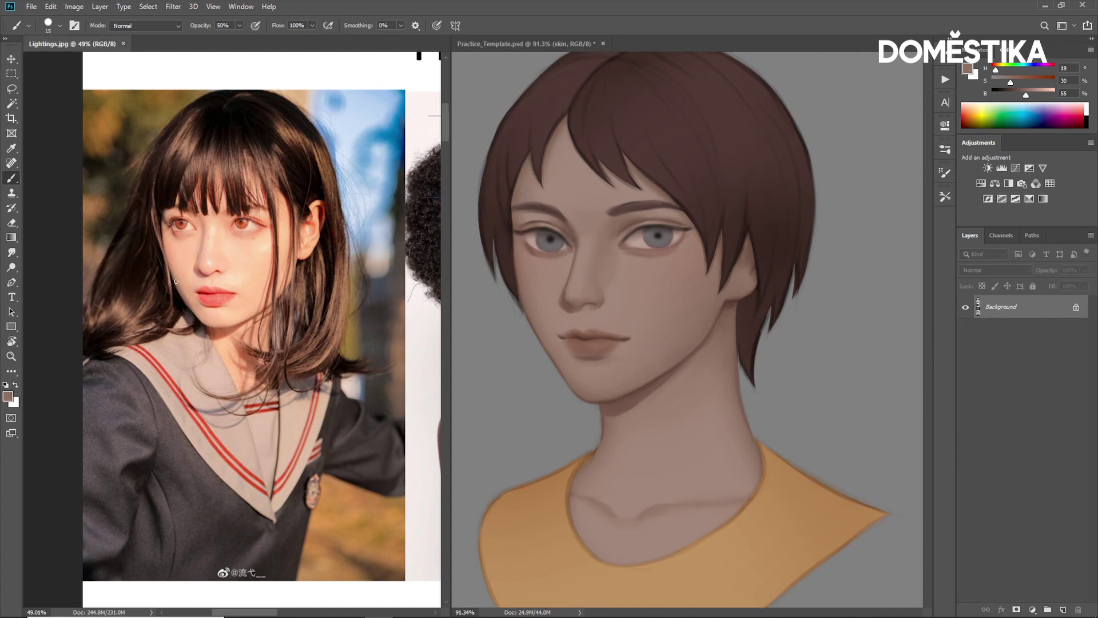
left_click(582, 343)
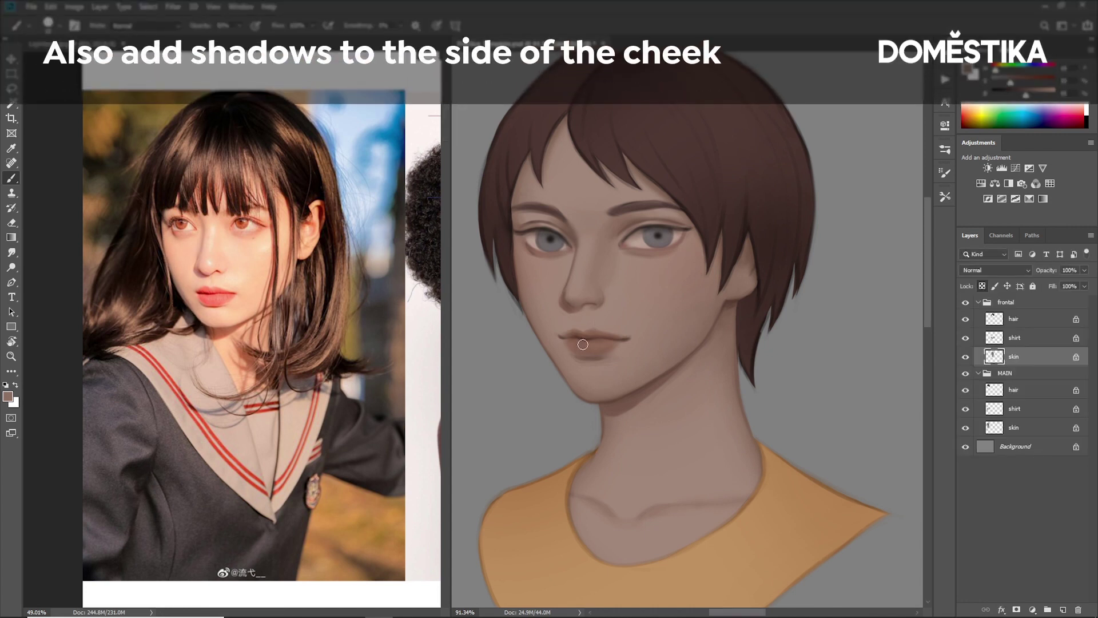
left_click(638, 393, "alt")
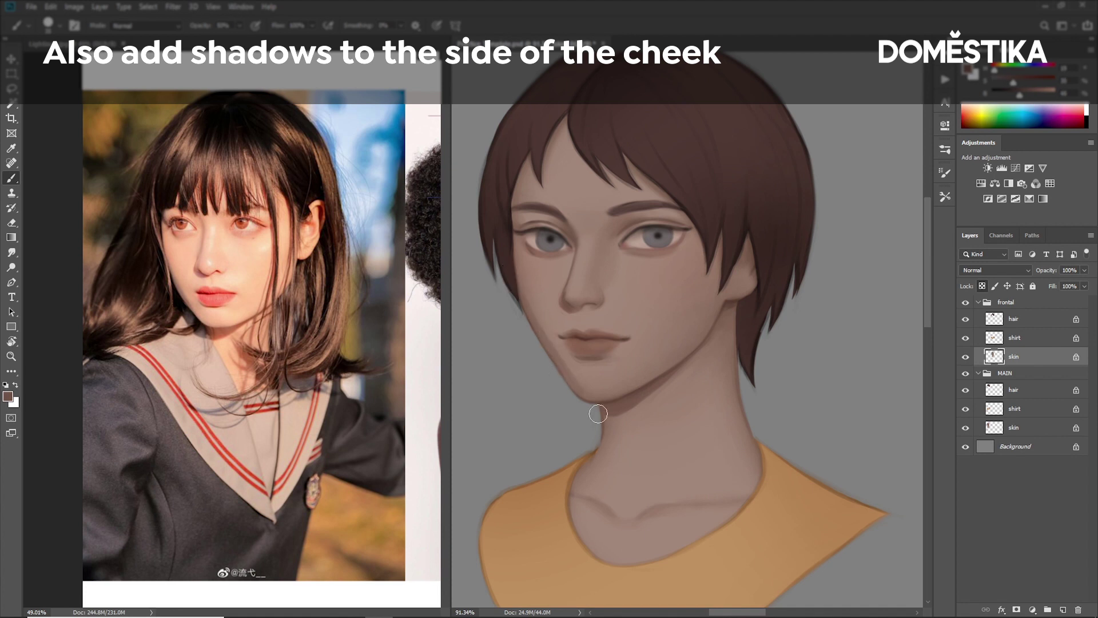
left_click_drag(518, 288, 536, 316)
left_click_drag(513, 231, 554, 364)
left_click_drag(518, 275, 583, 403)
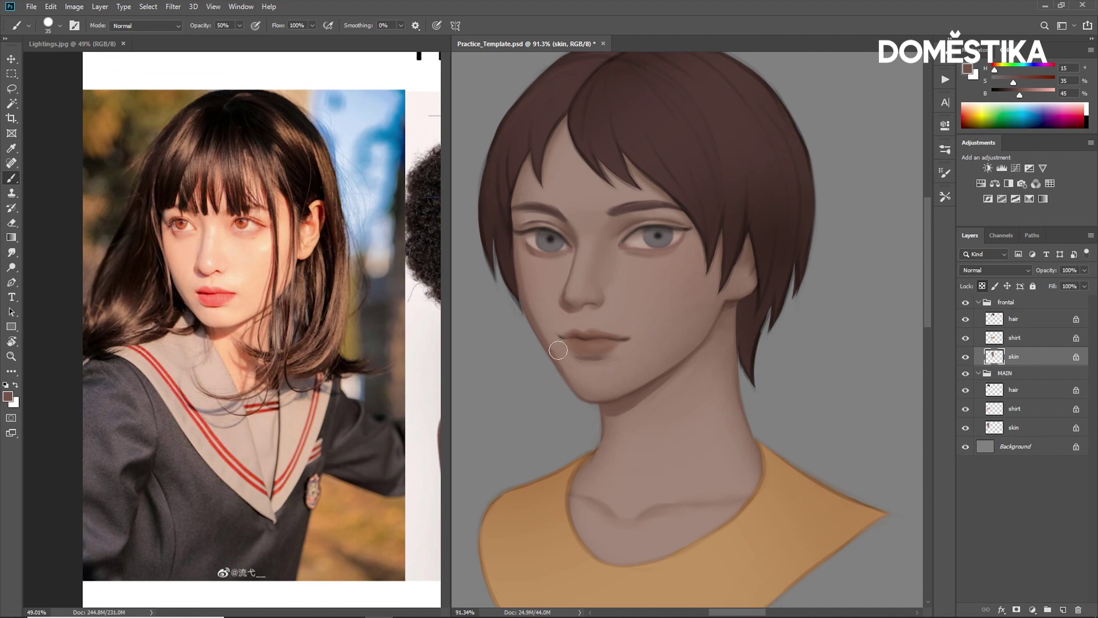
left_click(60, 26)
left_click(50, 360)
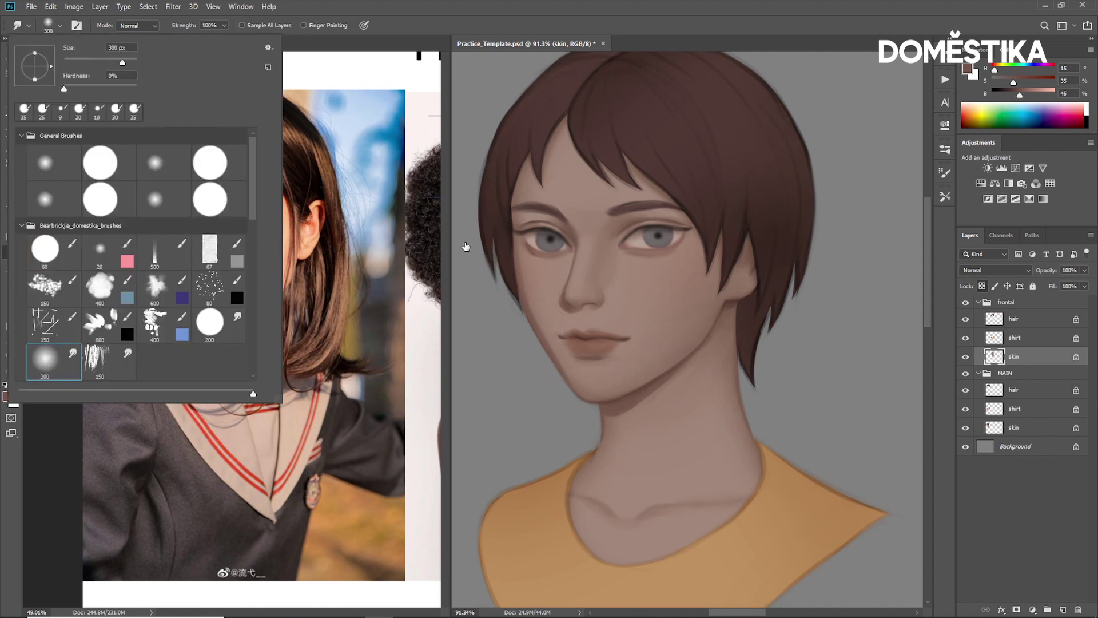
left_click(877, 116)
key("b")
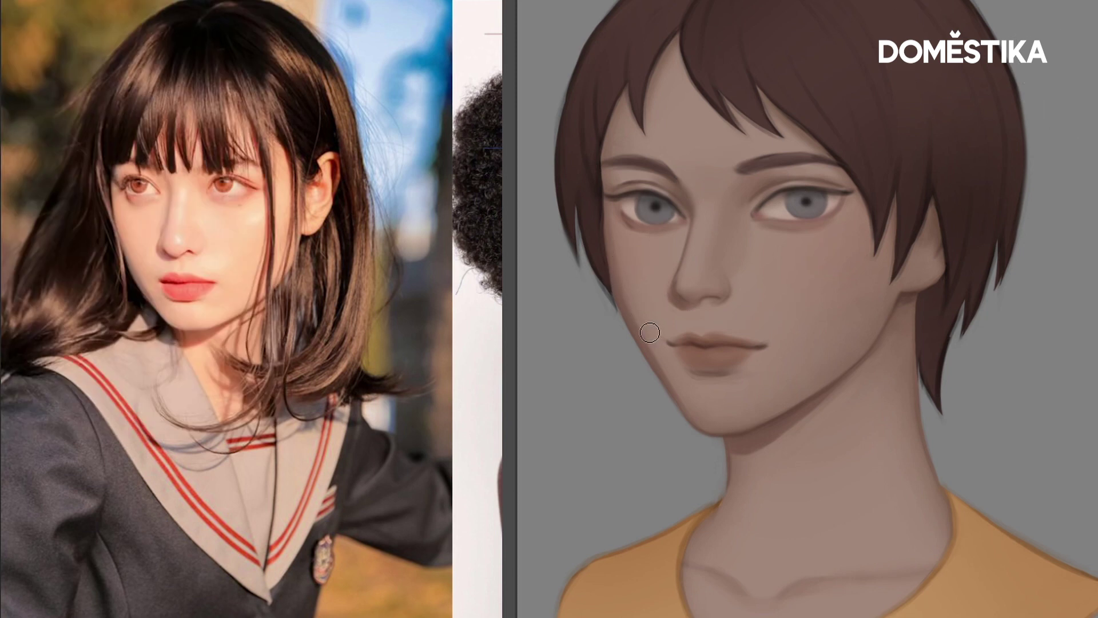
- Darken the outline of the eye nearer the ear with a small hard round brush at 100% opacity and touch up the neck shading
left_click_drag(959, 321, 944, 333)
key("]")
scroll(670, 294, "up", 2)
key("[")
key("[")
key("[")
key("[")
key("[")
left_click(59, 25)
left_click(51, 258)
left_click_drag(634, 226, 734, 203)
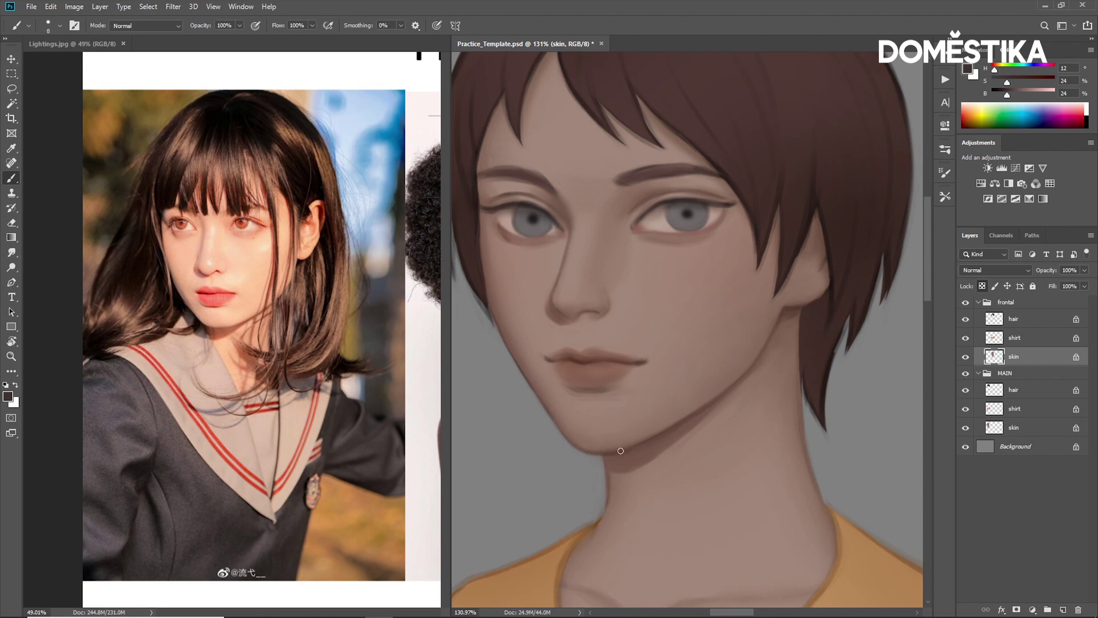
left_click_drag(806, 439, 805, 403)
- Using the reference portrait's lips as a guide, sample dark lip tones and paint shadows under the top lip and below the lower lip
left_click(228, 272)
left_click_drag(207, 279, 244, 292)
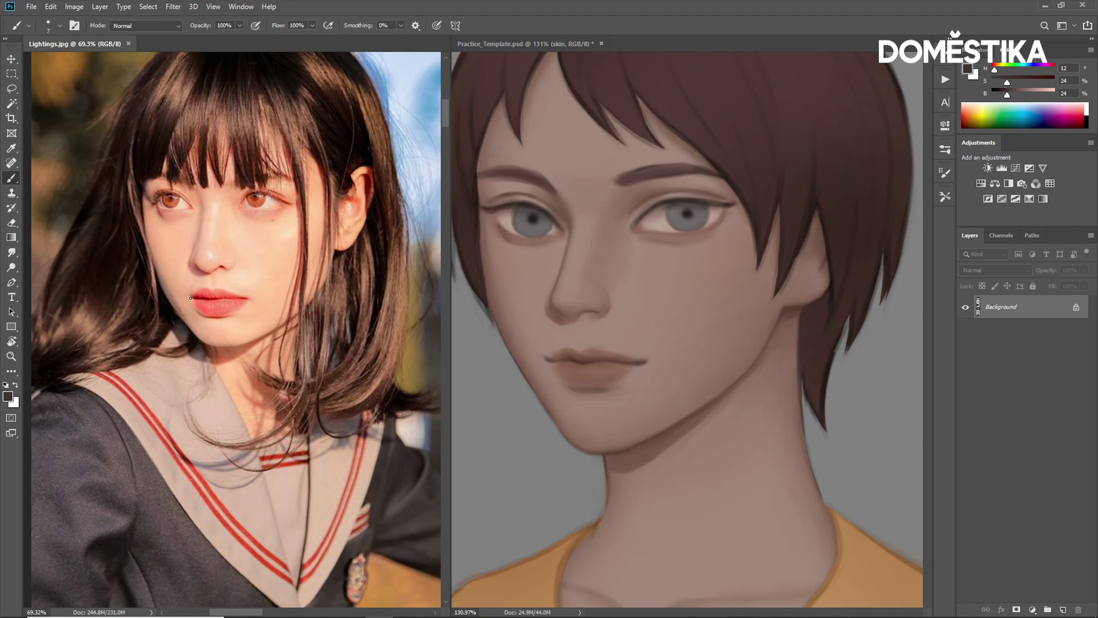
left_click(619, 361)
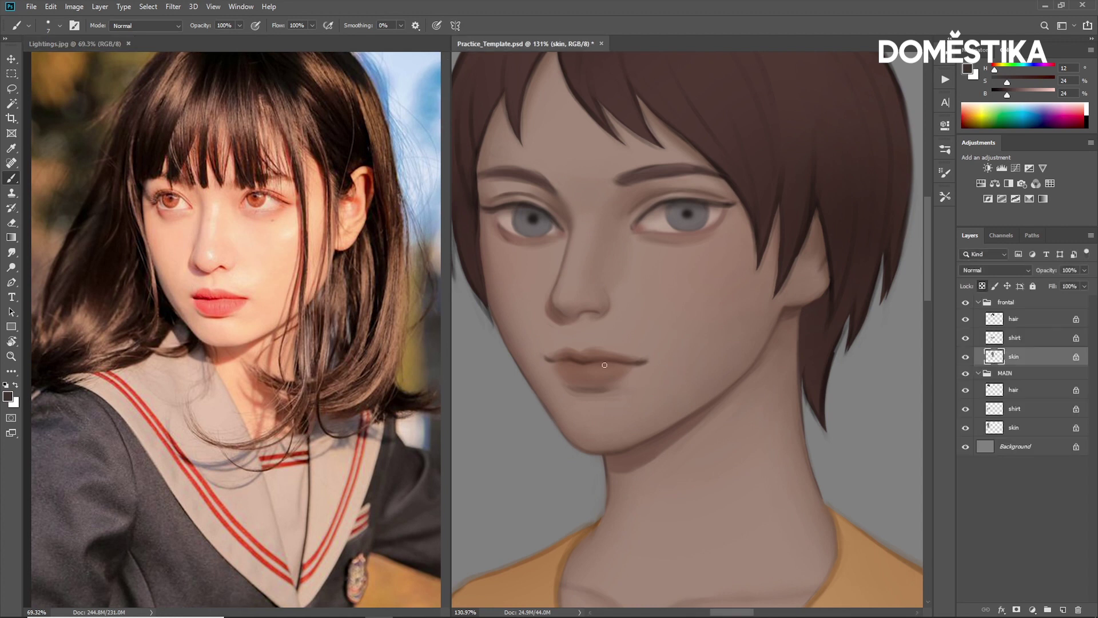
left_click(584, 357, "alt")
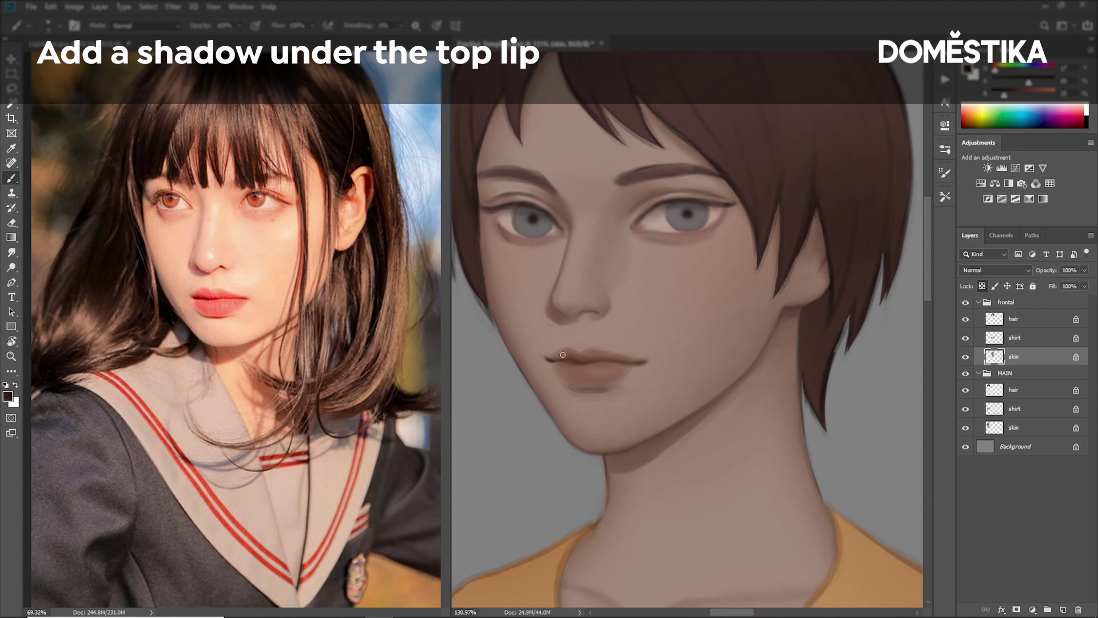
left_click_drag(572, 389, 610, 389)
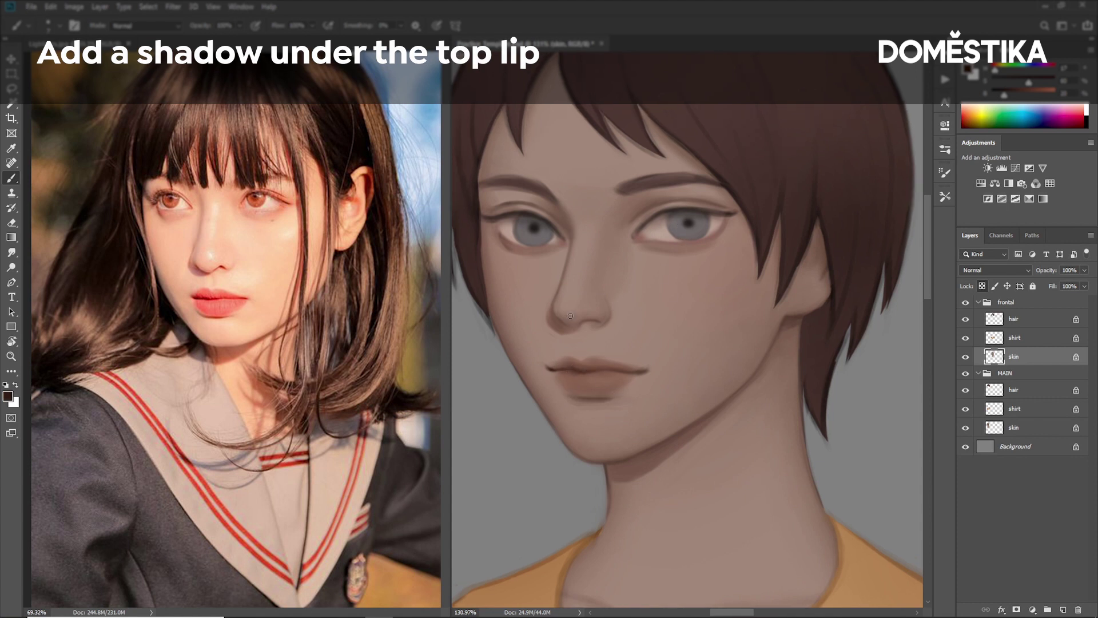
left_click(595, 371, "alt")
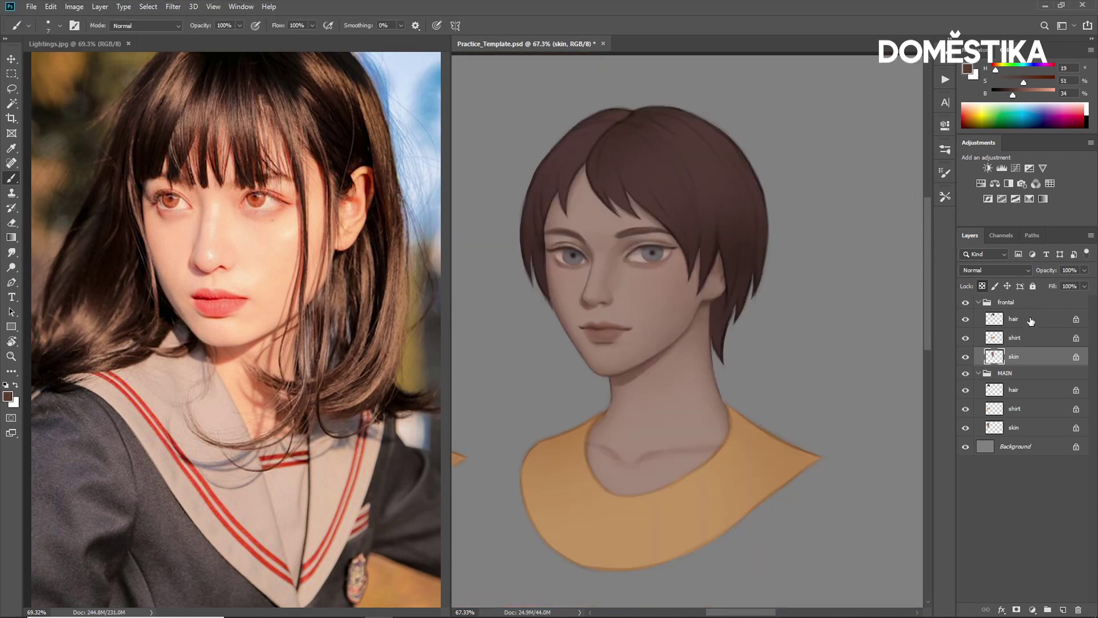
- On the frontal hair layer, sample the dark hair, set the colour to S 42% and B 18%, and shade the strands behind the ear
left_click(1028, 319)
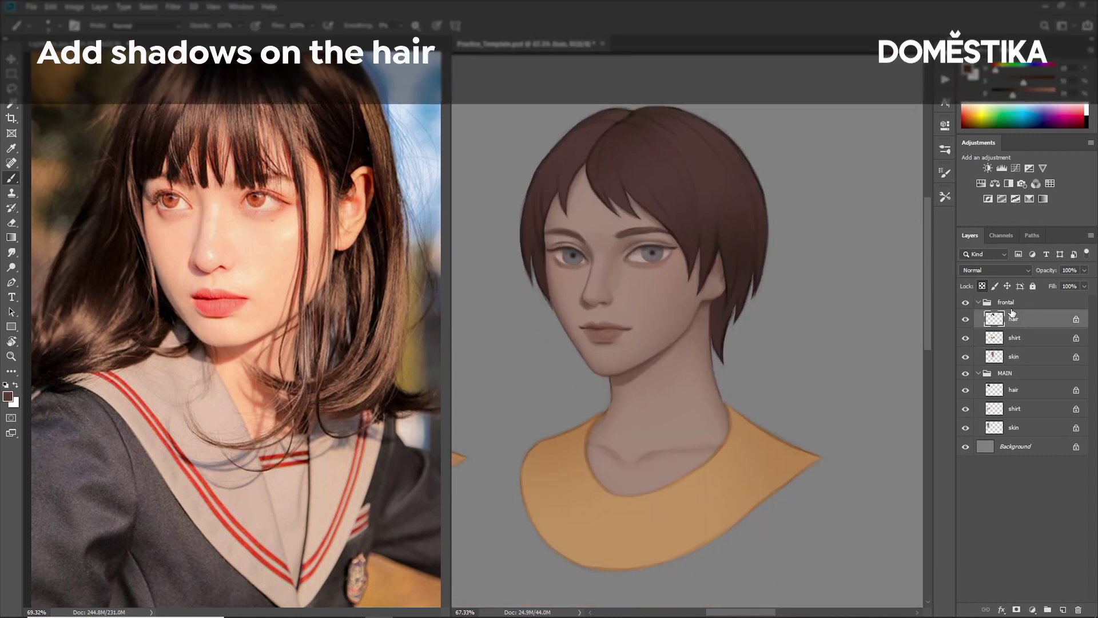
scroll(726, 264, "up", 2)
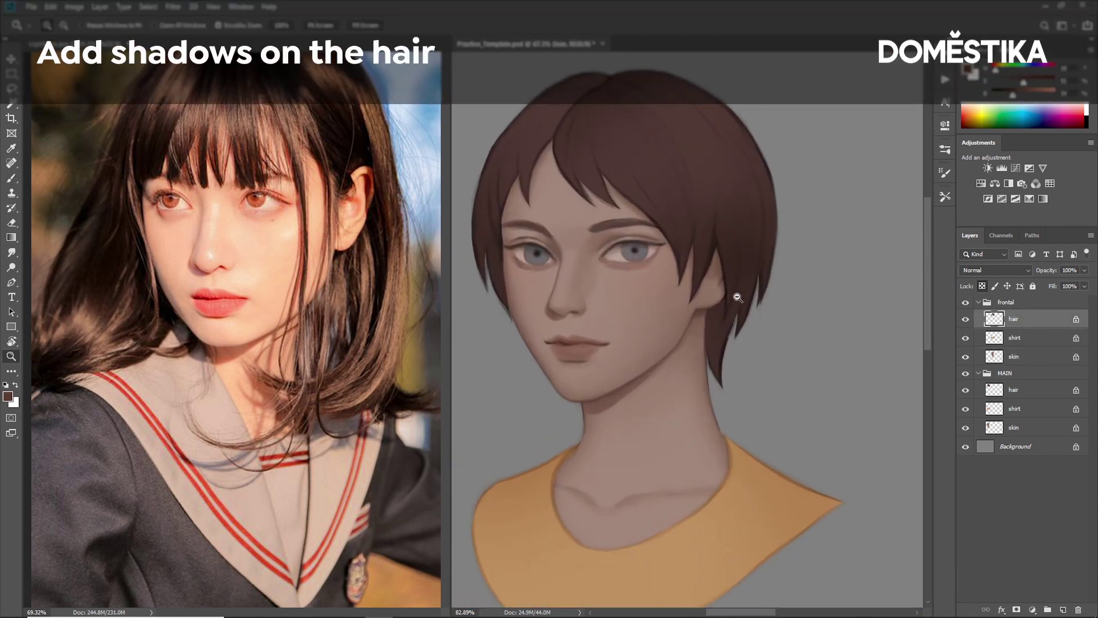
left_click_drag(734, 268, 748, 269)
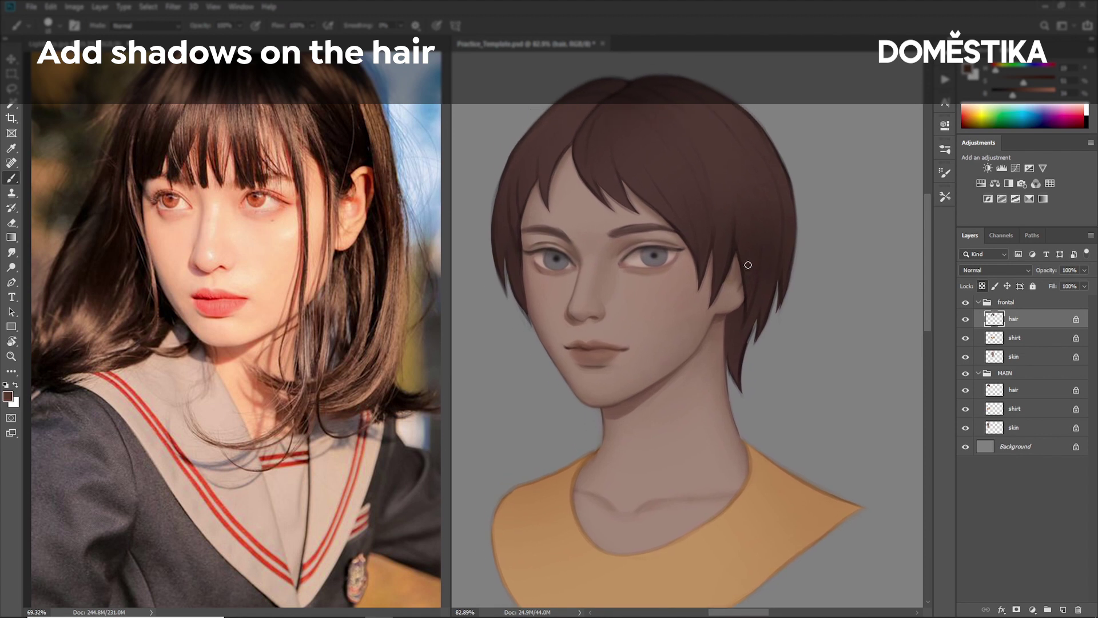
left_click(736, 325, "alt")
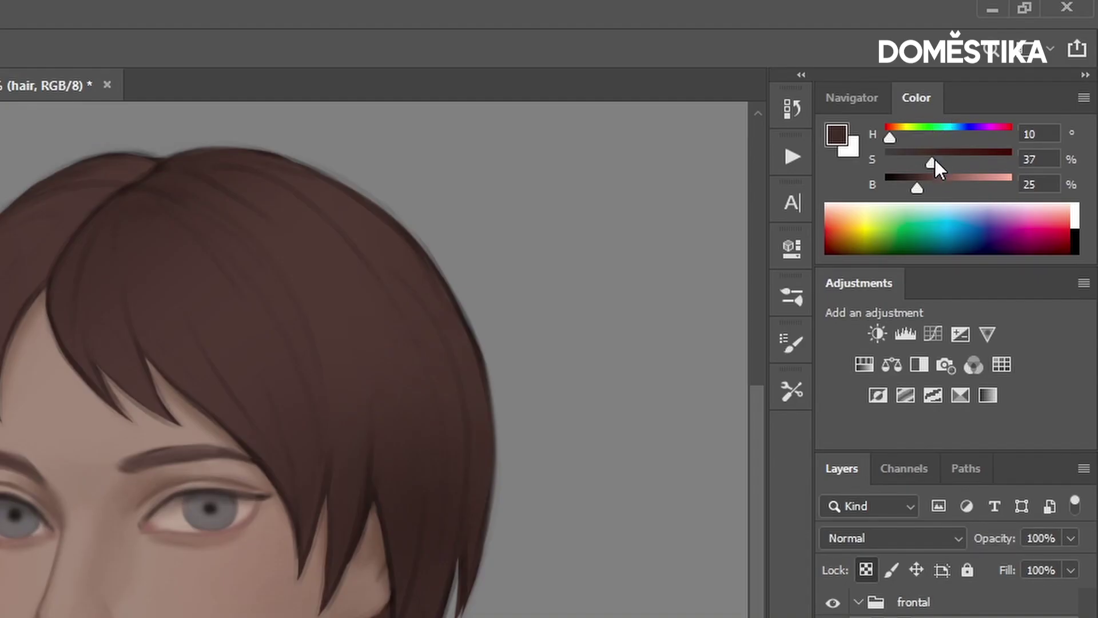
left_click(939, 163)
left_click(908, 191)
left_click_drag(732, 321, 740, 347)
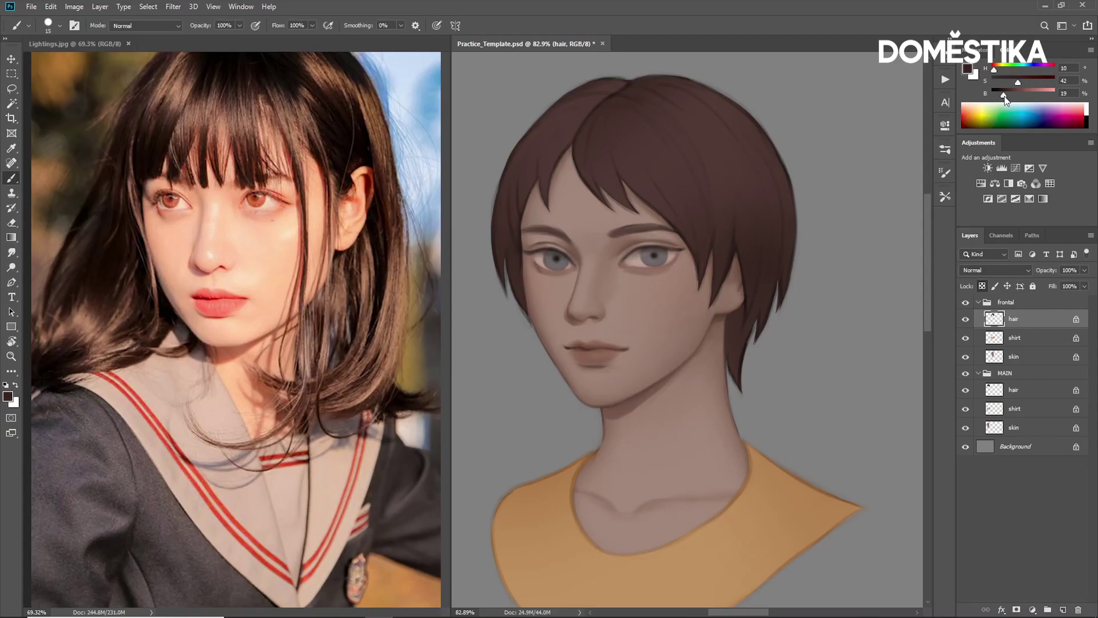
- Enlarge the brush and darken the back section of the hair on the side away from the light
key("bracketright")
key("bracketright")
key("bracketright")
key("bracketright")
key("bracketright")
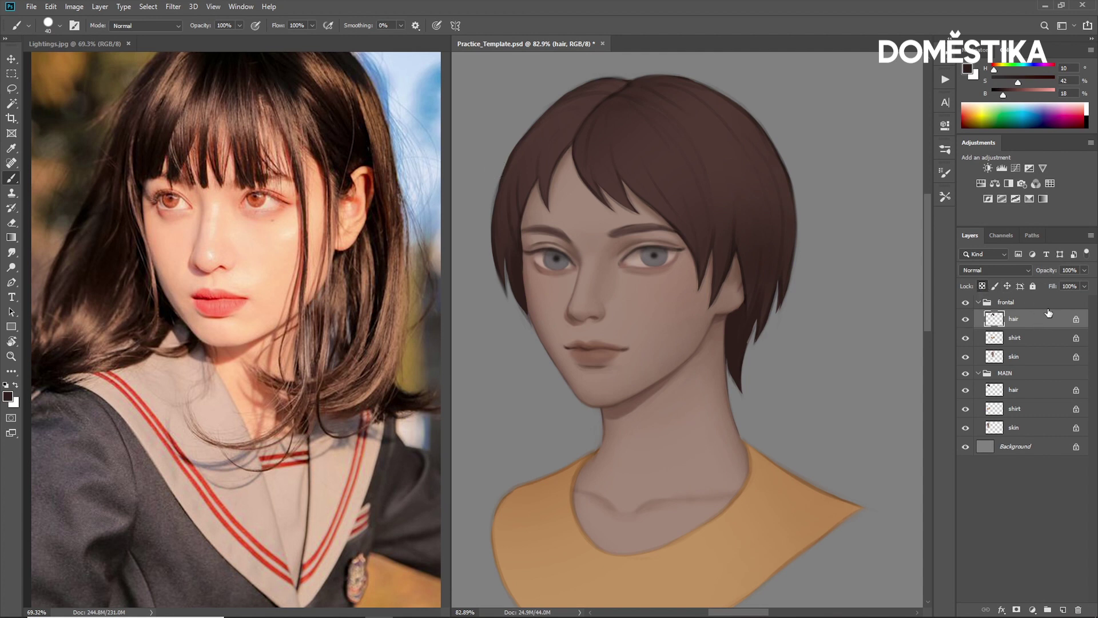
left_click_drag(828, 373, 827, 379)
key("bracketright")
mouse_move(789, 287)
left_mouse_down()
mouse_move(780, 284)
mouse_move(829, 275)
left_mouse_up()
key("bracketright")
key("bracketright")
key("bracketright")
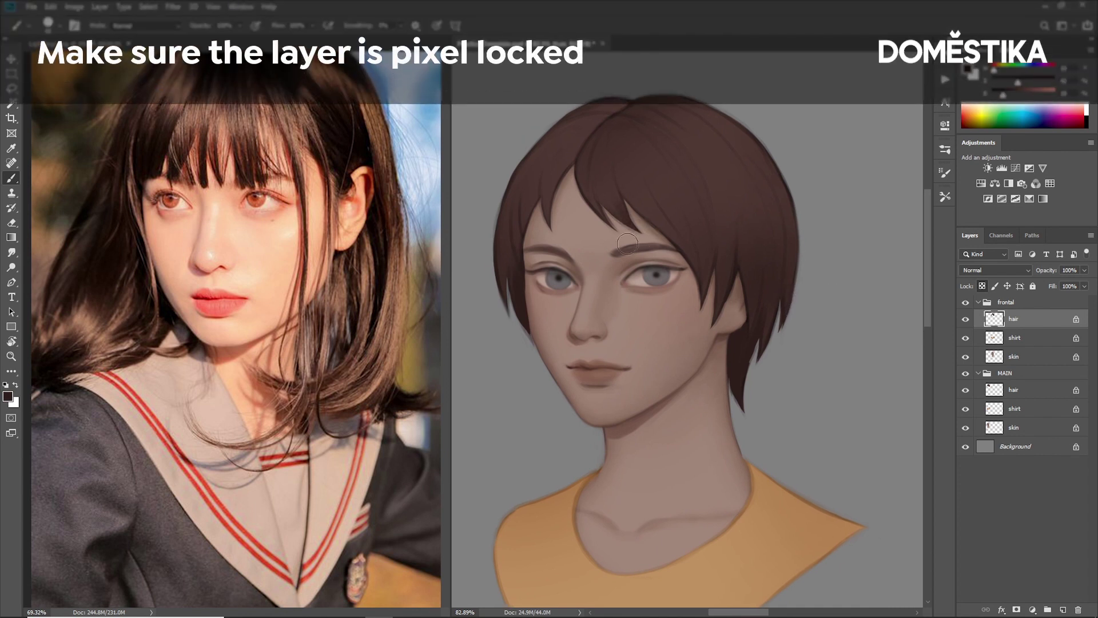
- Enlarge the brush and darken the frontal portrait's hair above and behind the ear with strokes along the strands
key("z")
mouse_move(759, 257)
left_mouse_down()
mouse_move(754, 243)
mouse_move(763, 248)
left_mouse_up()
key("b")
key("bracketright")
key("bracketright")
key("bracketright")
key("bracketright")
key("z")
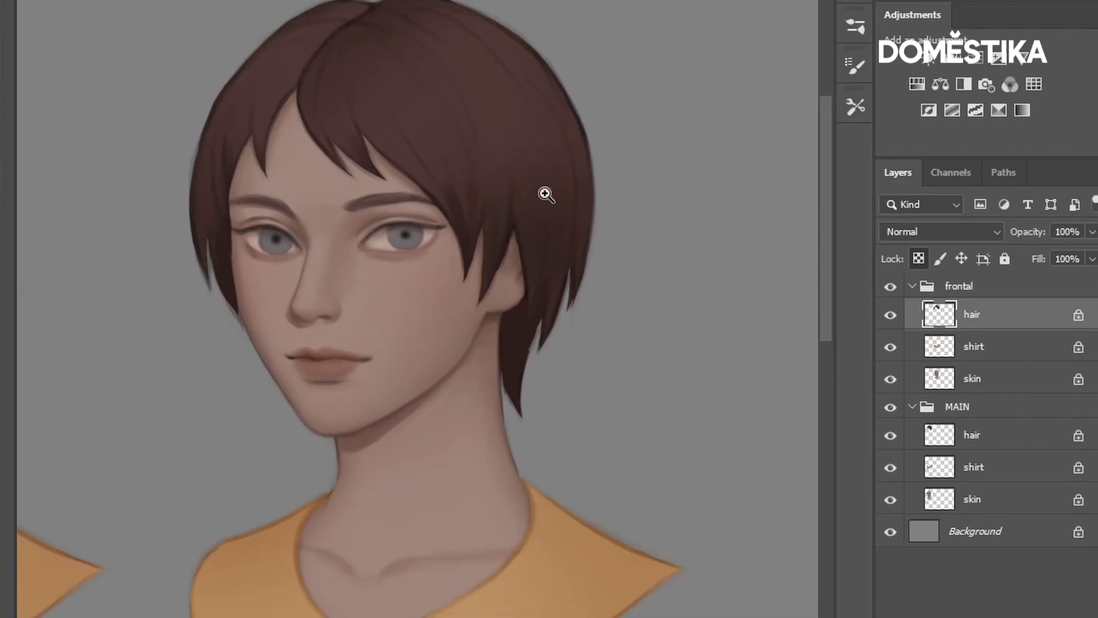
left_click_drag(545, 194, 522, 208)
key("b")
left_click_drag(524, 167, 532, 237)
key("z")
key("b")
mouse_move(528, 222)
left_mouse_down()
mouse_move(511, 169)
mouse_move(524, 143)
left_mouse_up()
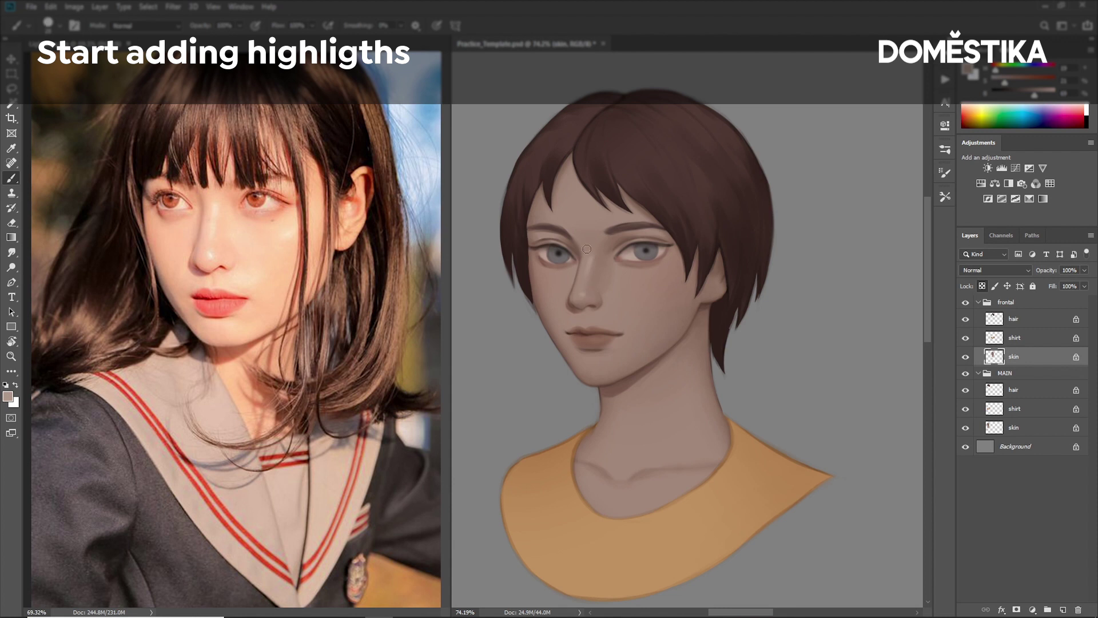
- On the frontal skin layer, enlarge the brush and paint a soft highlight on the cheekbone below the eye, blending with sampled skin tones
key("bracketright")
key("bracketright")
key("bracketright")
mouse_move(660, 277)
left_mouse_down()
mouse_move(680, 259)
mouse_move(668, 276)
mouse_move(683, 271)
mouse_move(679, 249)
mouse_move(663, 270)
left_mouse_up()
left_click(675, 278, "alt")
left_click(670, 276, "alt")
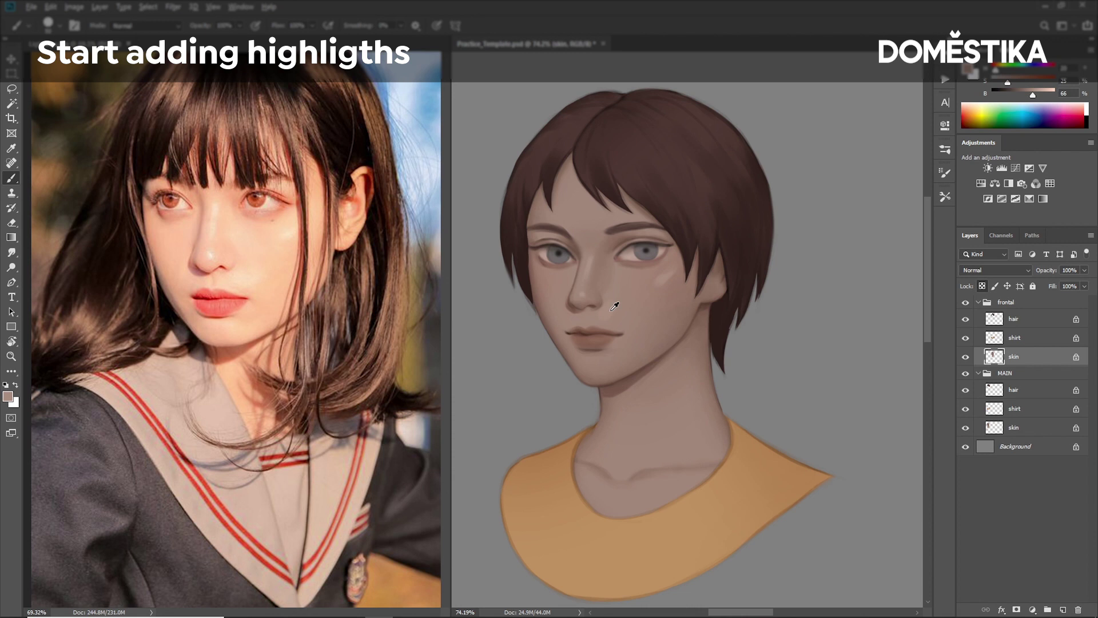
left_click(626, 306, "alt")
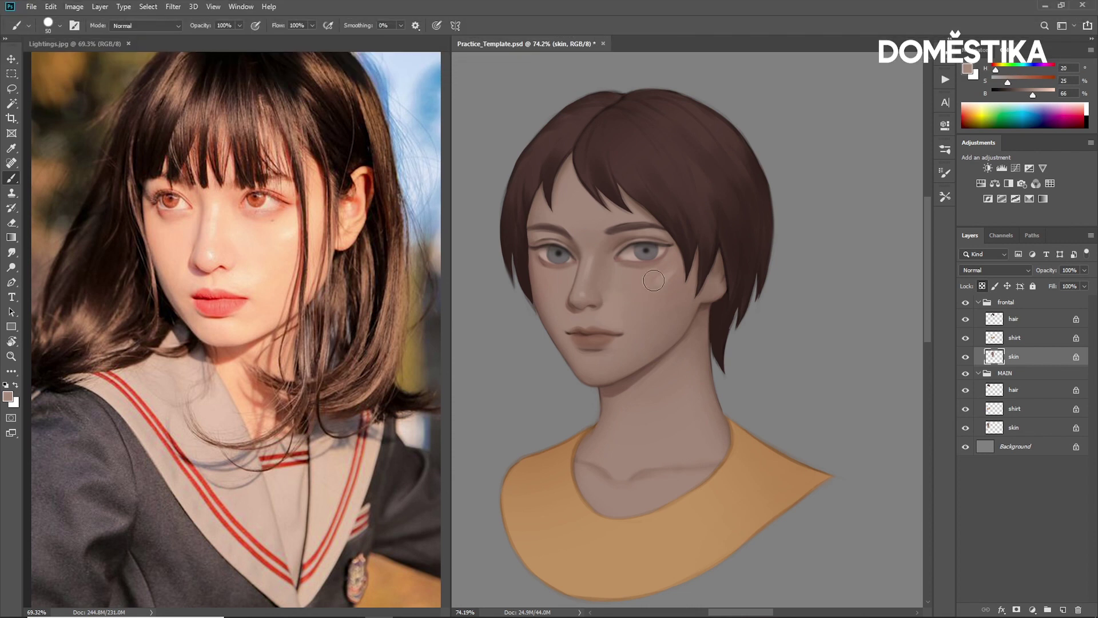
left_click_drag(667, 270, 660, 281)
- Sample skin tones around the chin and enlarge the brush to lighten that area
key("bracketleft")
left_click(614, 356, "alt")
left_click(615, 360, "alt")
key("bracketright")
key("bracketright")
key("bracketright")
- Choose another brush preset, reduce its size, and paint sampled skin tones on the neck below the jaw and towards the collarbones
left_click(60, 27)
left_click(45, 361)
left_click(827, 224)
key("bracketleft")
key("bracketleft")
key("bracketleft")
key("bracketleft")
key("bracketleft")
key("bracketleft")
key("b")
left_click(667, 275, "alt")
left_click(679, 373, "alt")
left_click_drag(681, 382, 664, 397)
key("bracketleft")
key("bracketleft")
key("bracketleft")
key("bracketleft")
key("bracketleft")
key("bracketleft")
key("bracketleft")
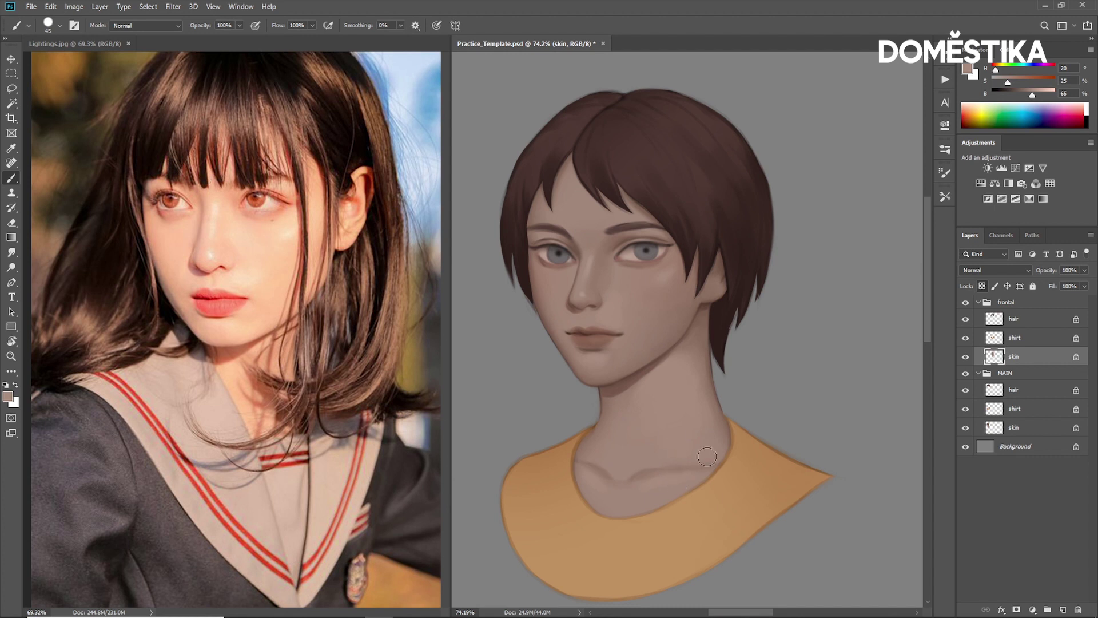
- Set the brush opacity to 50%, sample the shadow tone along the jaw, and refine the shading between jawline and neck
key("r")
key("bracketleft")
key("bracketleft")
key("bracketleft")
key("bracketleft")
key("bracketleft")
left_click_drag(749, 417, 747, 409)
key("b")
key("5")
left_click(695, 354, "alt")
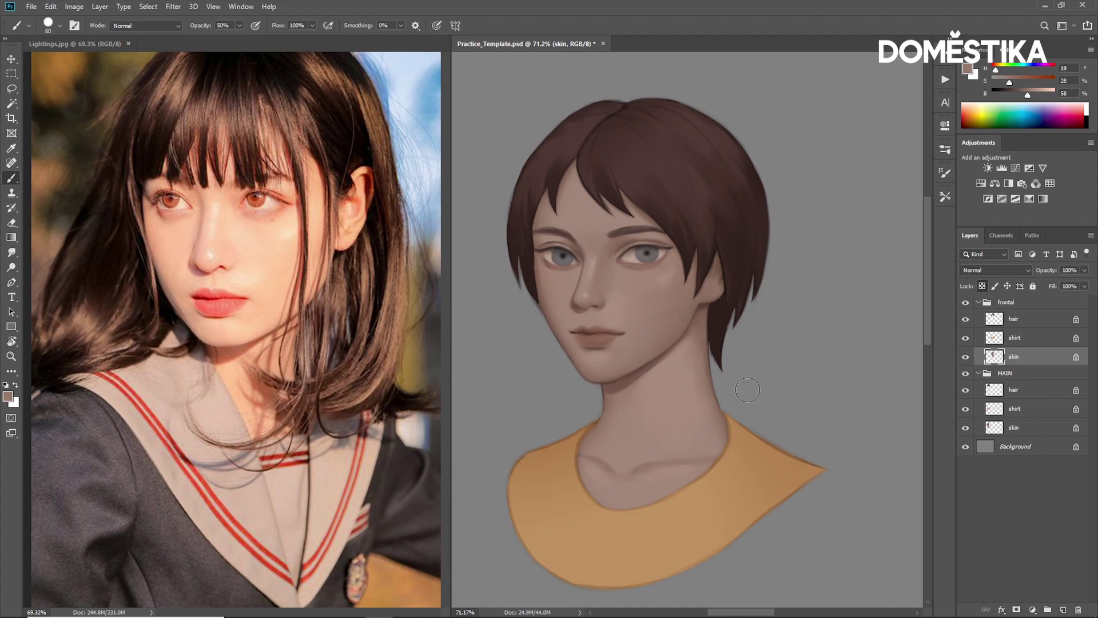
left_click(698, 355, "alt")
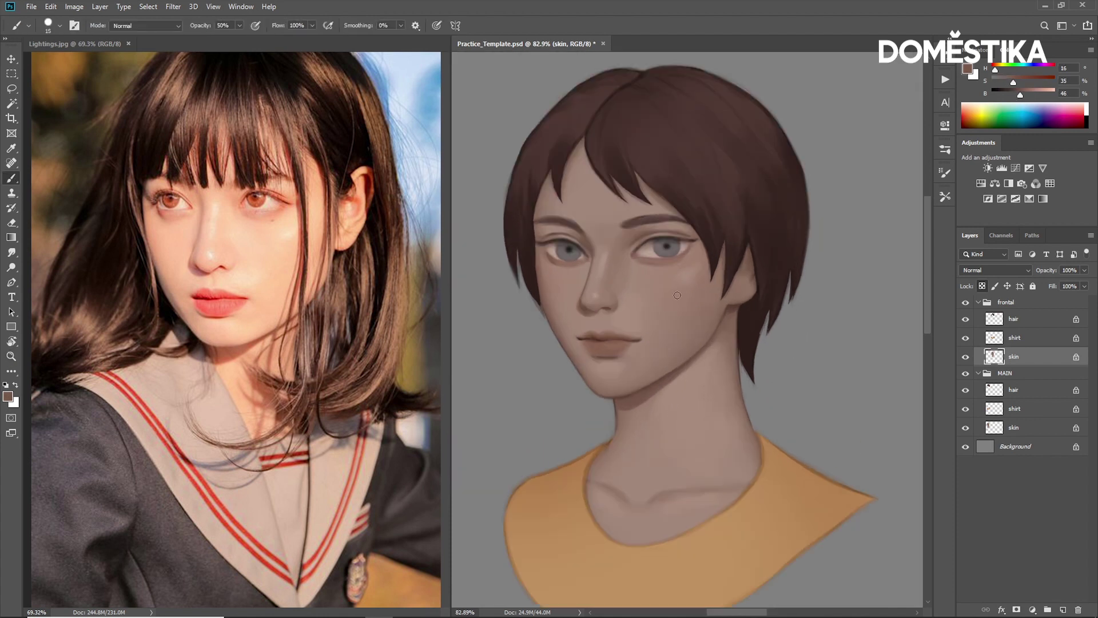
left_click_drag(678, 303, 676, 314)
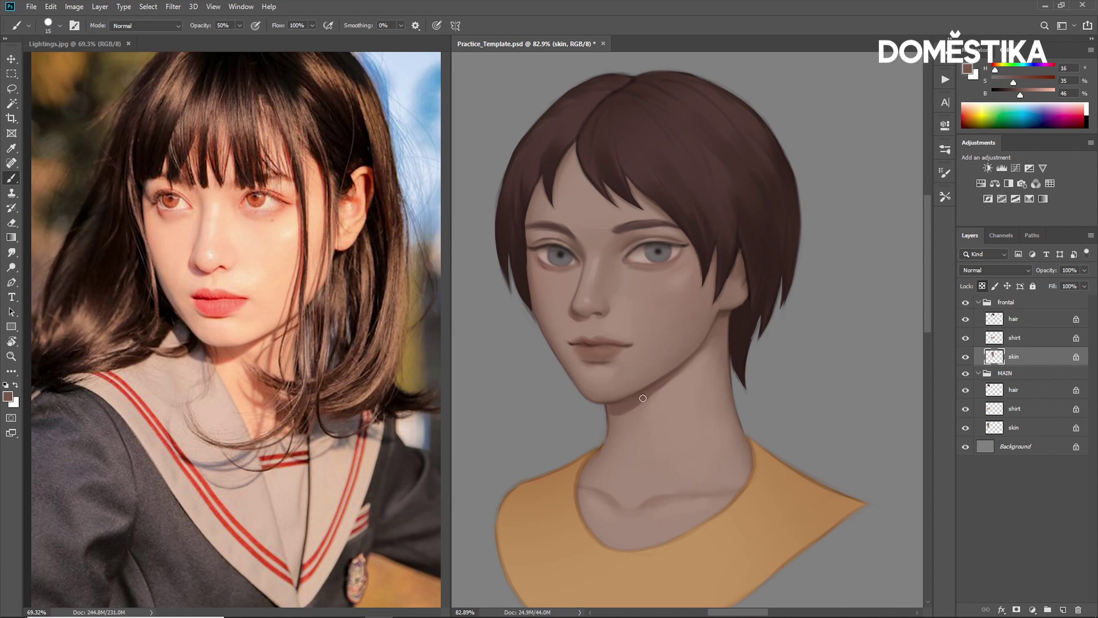
- Sample skin tones beside the nose and below the mouth, and refine the facial details following the reference
left_click(593, 330, "alt")
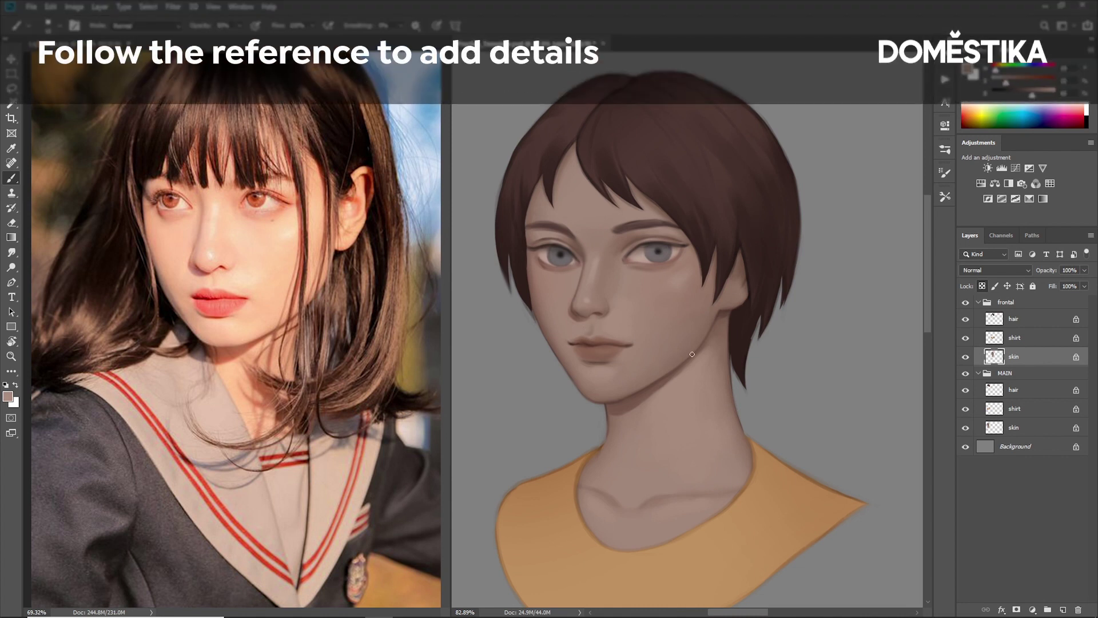
scroll(774, 326, "down", 3)
left_click(646, 363, "alt")
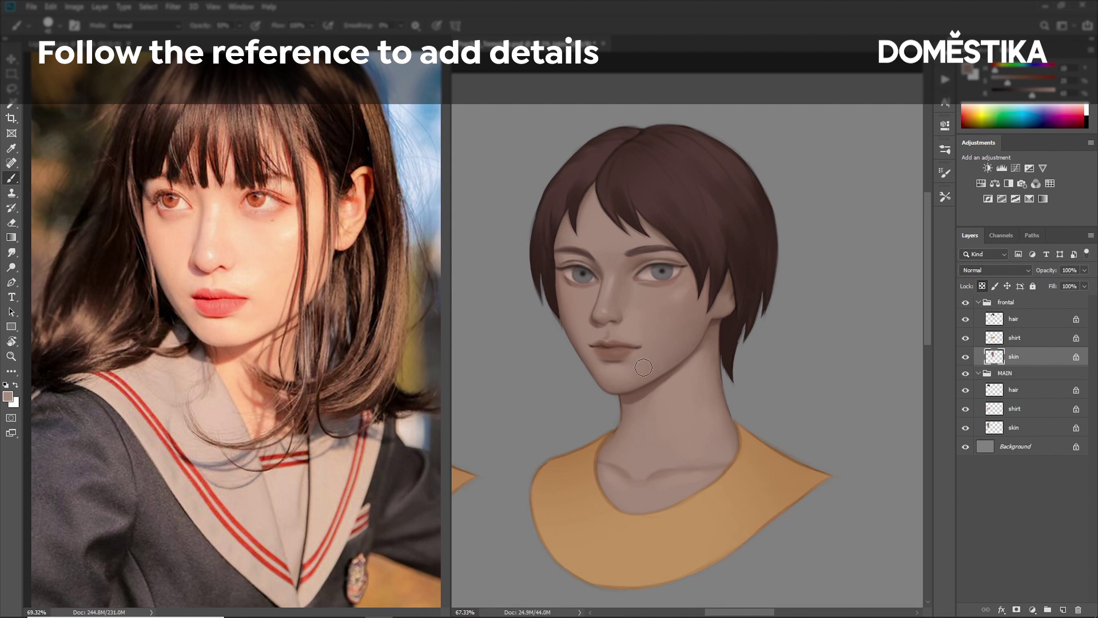
key("z")
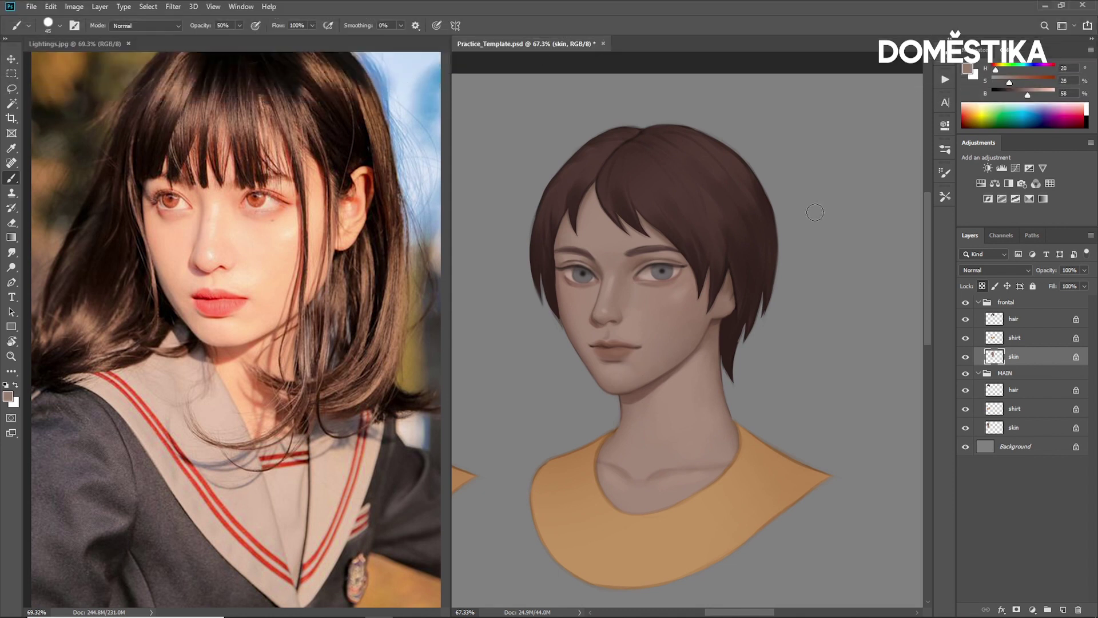
scroll(651, 348, "up", 3)
- With a small brush at 100% opacity, set the colour to white (S 0%, B 100%) for fine highlights on the face
key("b")
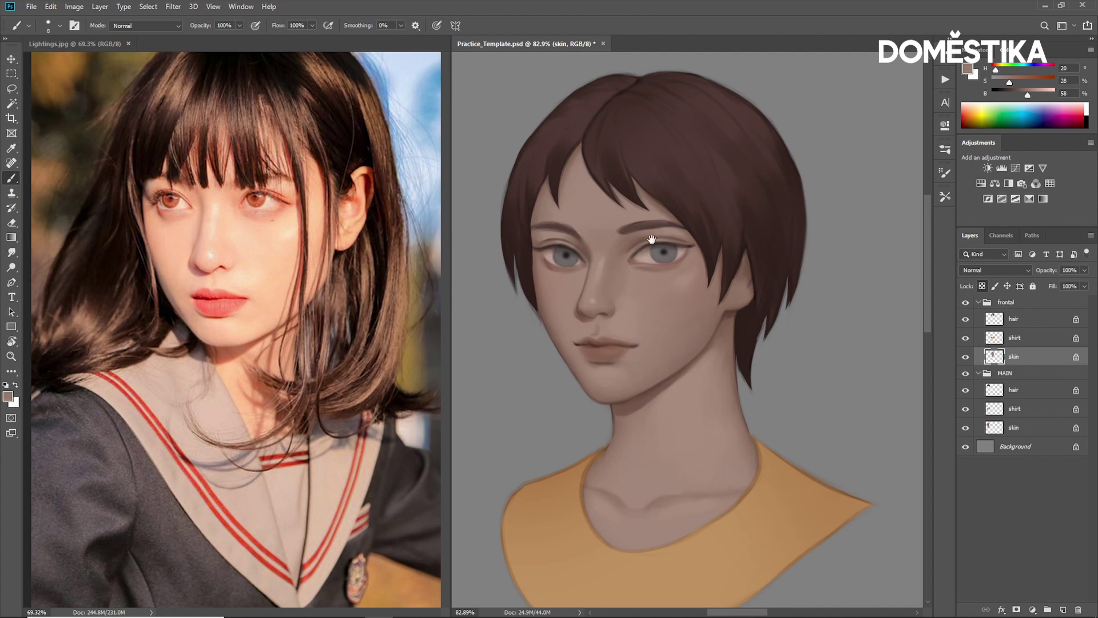
scroll(651, 239, "up", 3)
left_click_drag(995, 81, 991, 82)
left_click_drag(1028, 94, 1055, 95)
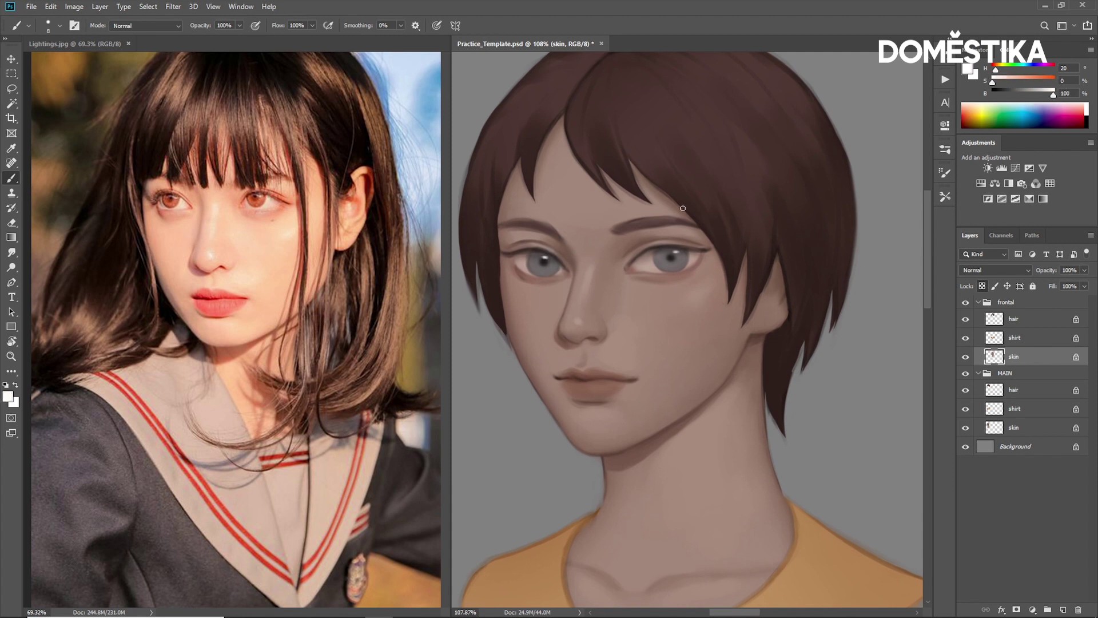
scroll(688, 211, "down", 2)
- On the frontal hair layer, sample the hair and set a highlight colour of H 11, S 28% and B 40%
left_click(1015, 320)
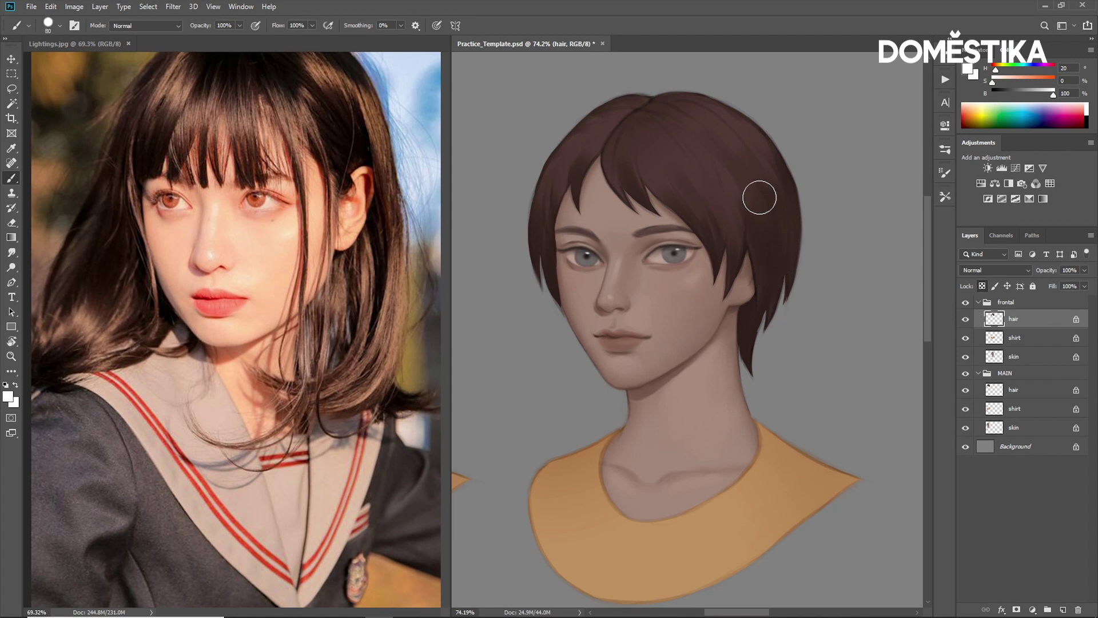
left_click(652, 139, "alt")
left_click_drag(926, 166, 922, 165)
left_click(937, 188)
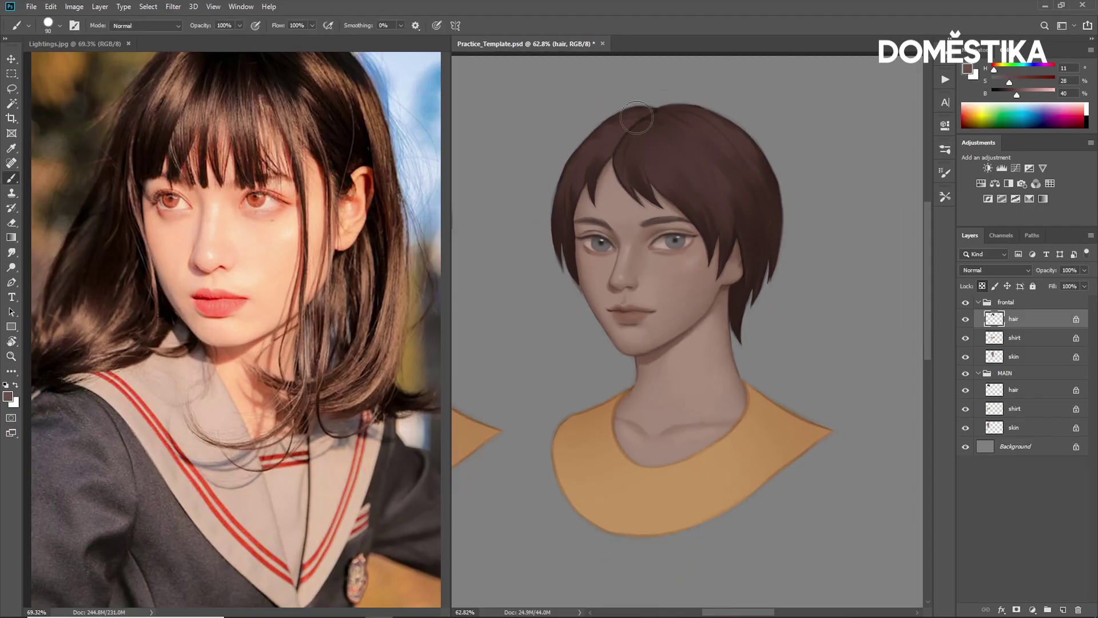
- Paint soft light bands across the fringe and crown with a 100 px brush, and undo the last stroke on the far side
key("bracketright")
key("bracketright")
key("bracketright")
key("bracketleft")
key("bracketleft")
mouse_move(627, 148)
left_mouse_down()
mouse_move(655, 182)
mouse_move(712, 188)
left_mouse_up()
left_click_drag(707, 151, 742, 195)
left_click_drag(718, 132, 760, 175)
mouse_move(572, 174)
left_mouse_down()
mouse_move(607, 144)
mouse_move(597, 149)
left_mouse_up()
key("ctrl+z")
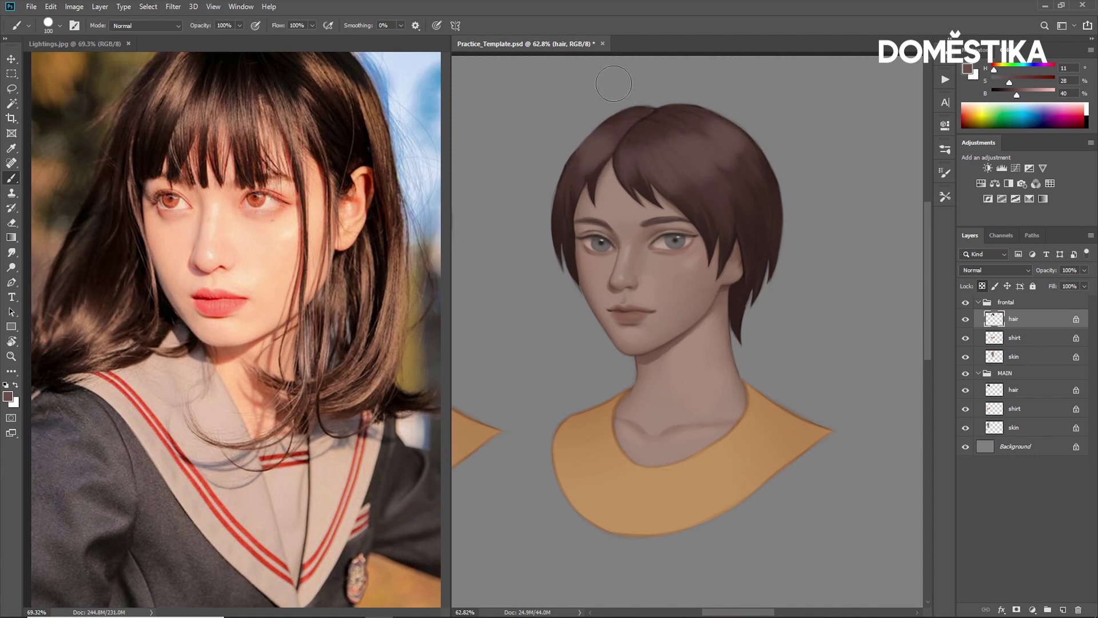
- Sample darker hair tones and paint strands through the light bands on the fringe and crown to break them up
left_click(698, 173, "alt")
left_click(755, 181, "alt")
left_click_drag(715, 152, 733, 168)
left_click_drag(656, 142, 667, 161)
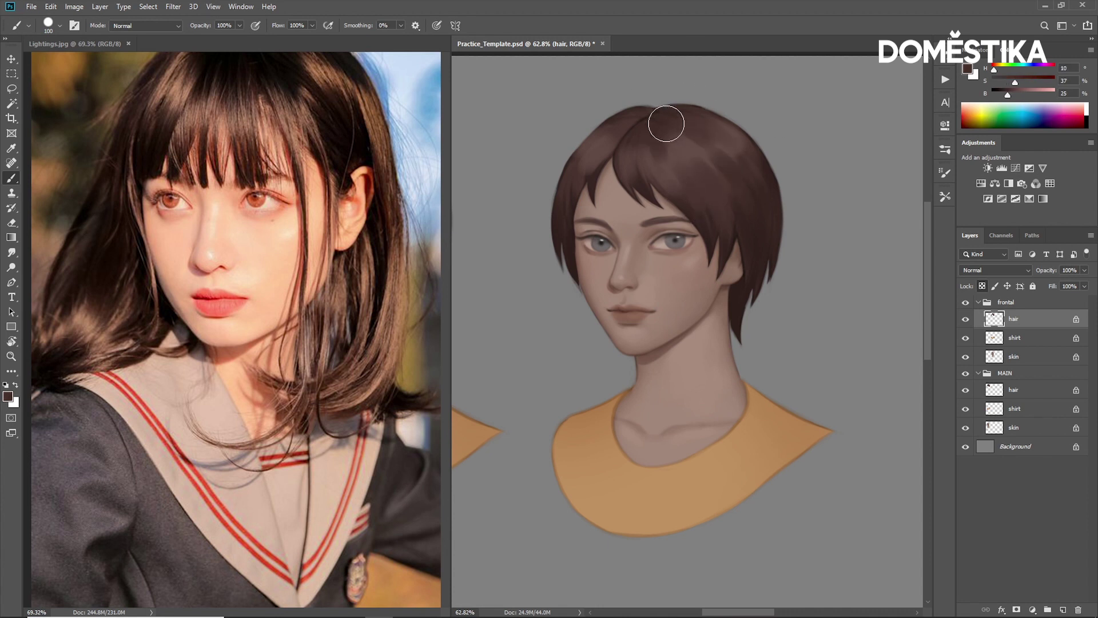
- With a smaller brush, paint warm highlight streaks over the fringe, crown and far side, blending them with sampled hair tones
key("[")
key("[")
key("[")
key("[")
key("[")
key("[")
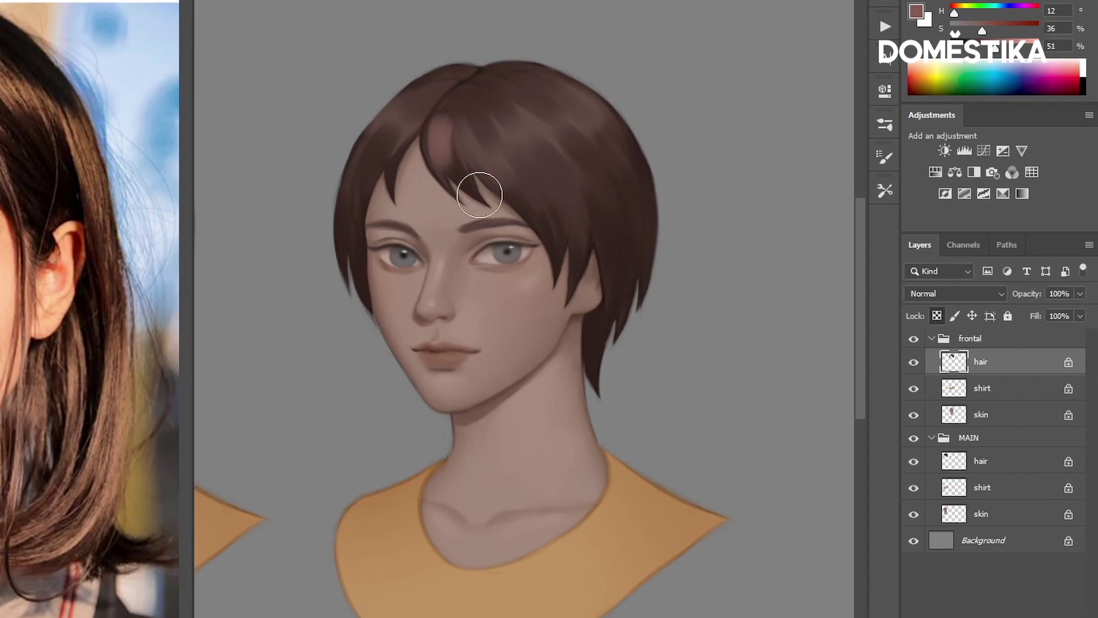
mouse_move(480, 195)
left_mouse_down()
mouse_move(502, 112)
mouse_move(507, 158)
mouse_move(497, 126)
mouse_move(544, 215)
mouse_move(500, 121)
mouse_move(562, 107)
mouse_move(601, 113)
left_mouse_up()
left_click_drag(387, 137, 385, 145)
left_click(412, 97, "alt")
left_click(518, 86, "alt")
left_click(366, 231, "alt")
mouse_move(466, 76)
left_mouse_down()
mouse_move(447, 98)
mouse_move(377, 121)
left_mouse_up()
left_click_drag(555, 170, 553, 179)
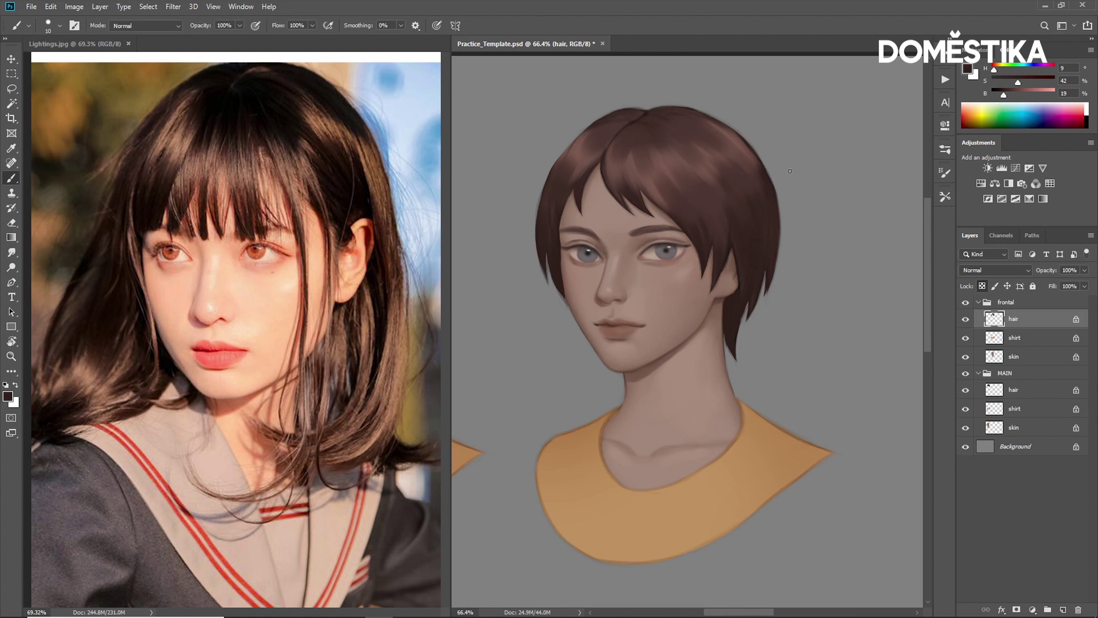
- Add a Hue/Saturation adjustment layer above the frontal skin layer and clip it to the skin
scroll(790, 171, "up", 1)
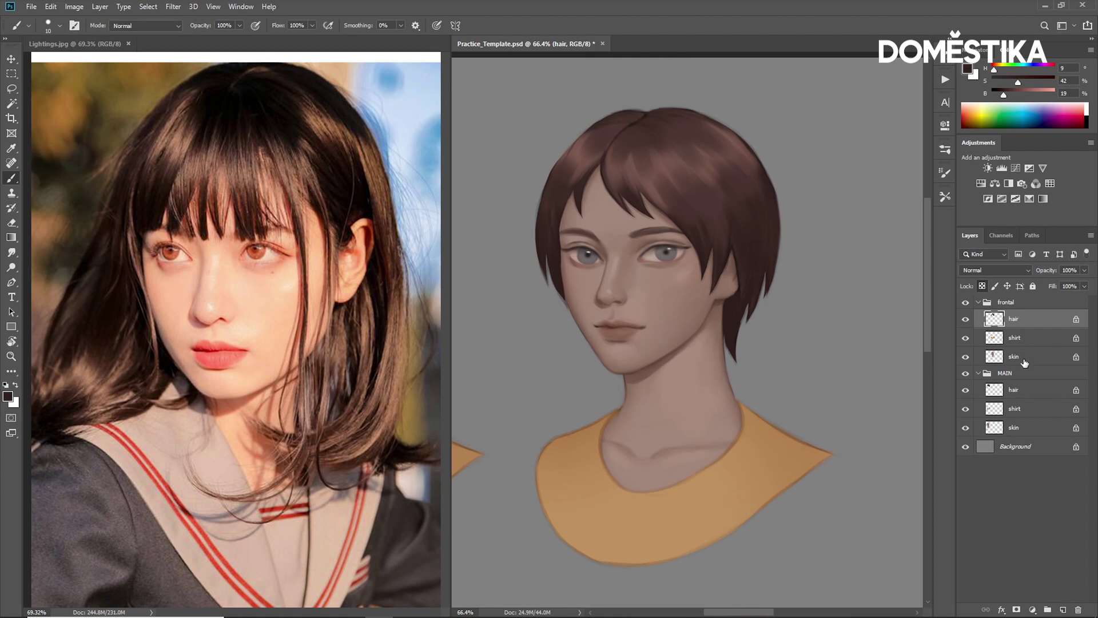
left_click(1026, 360)
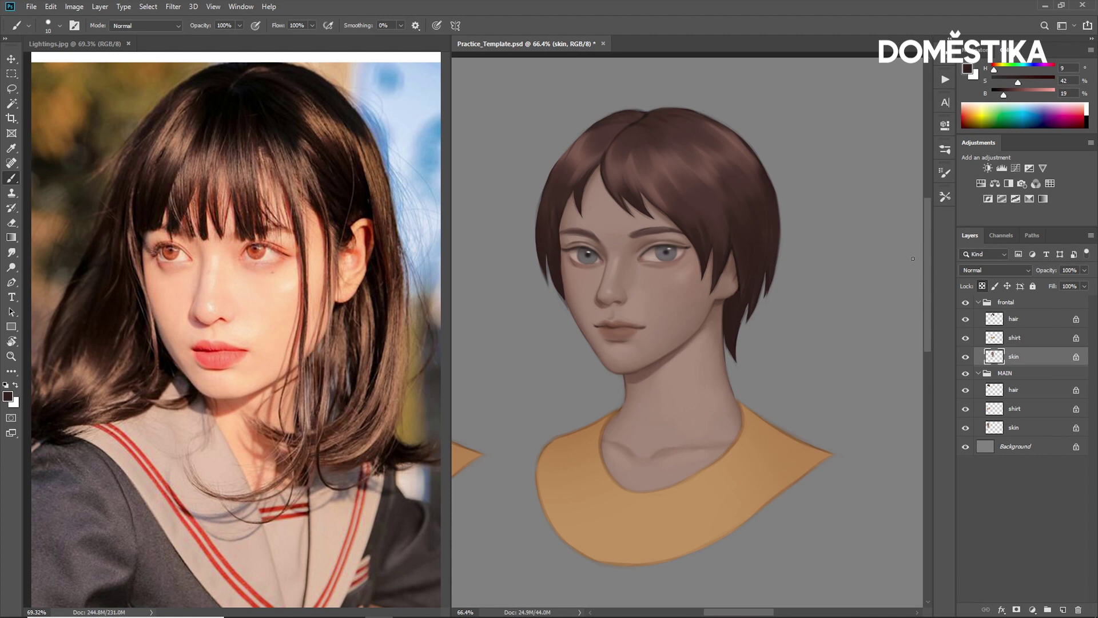
left_click(981, 183)
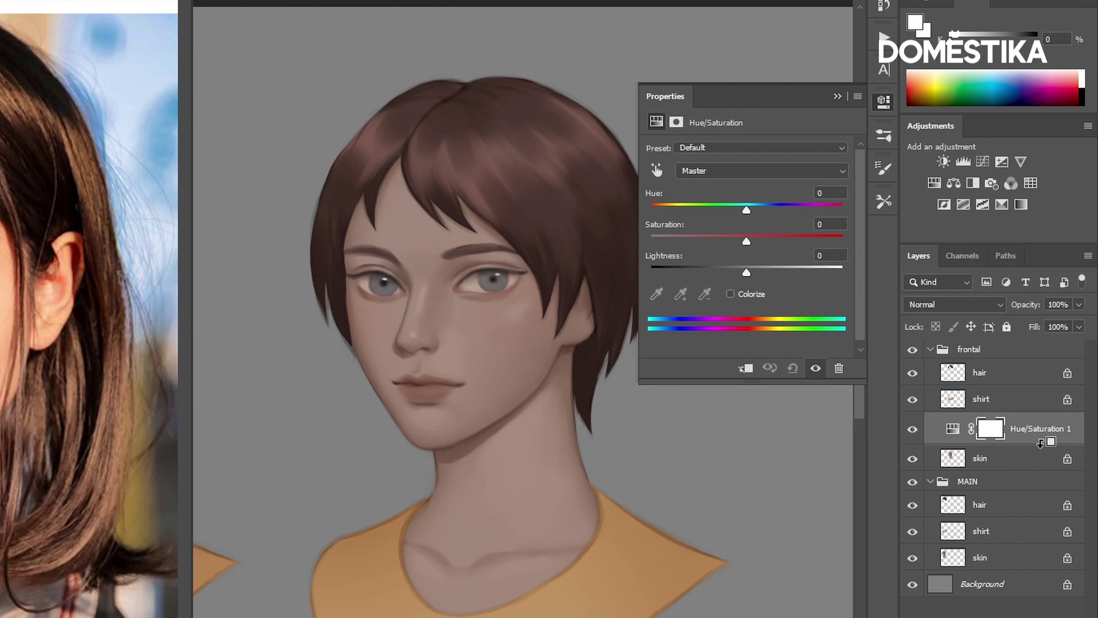
left_click(1039, 442, "alt")
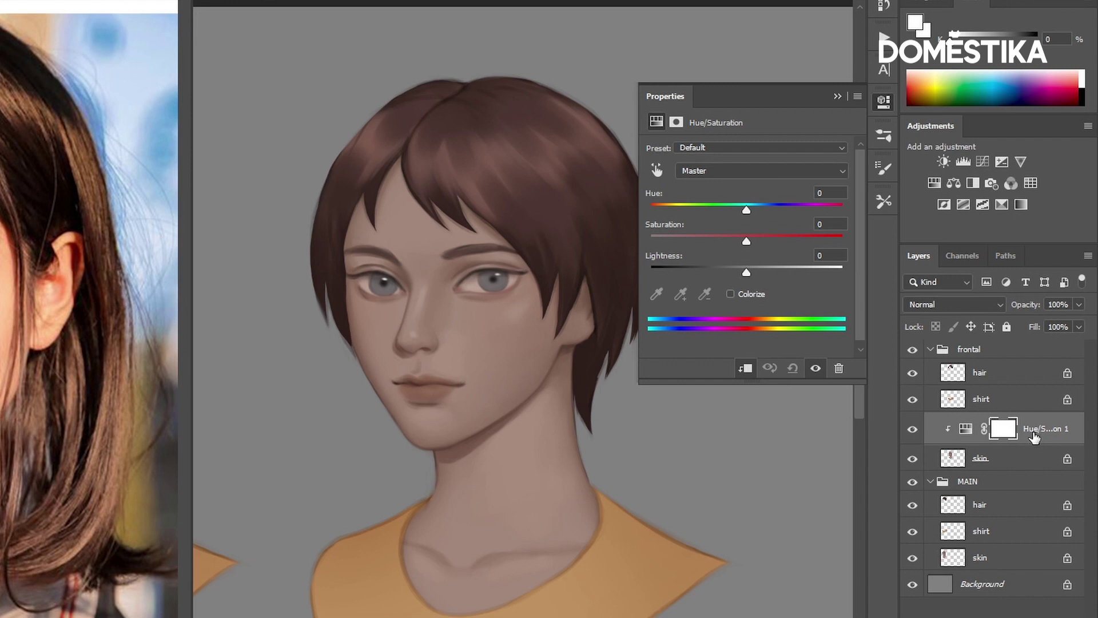
- Raise the skin's saturation to +25 in the Hue/Saturation adjustment and close its properties
left_click(965, 429)
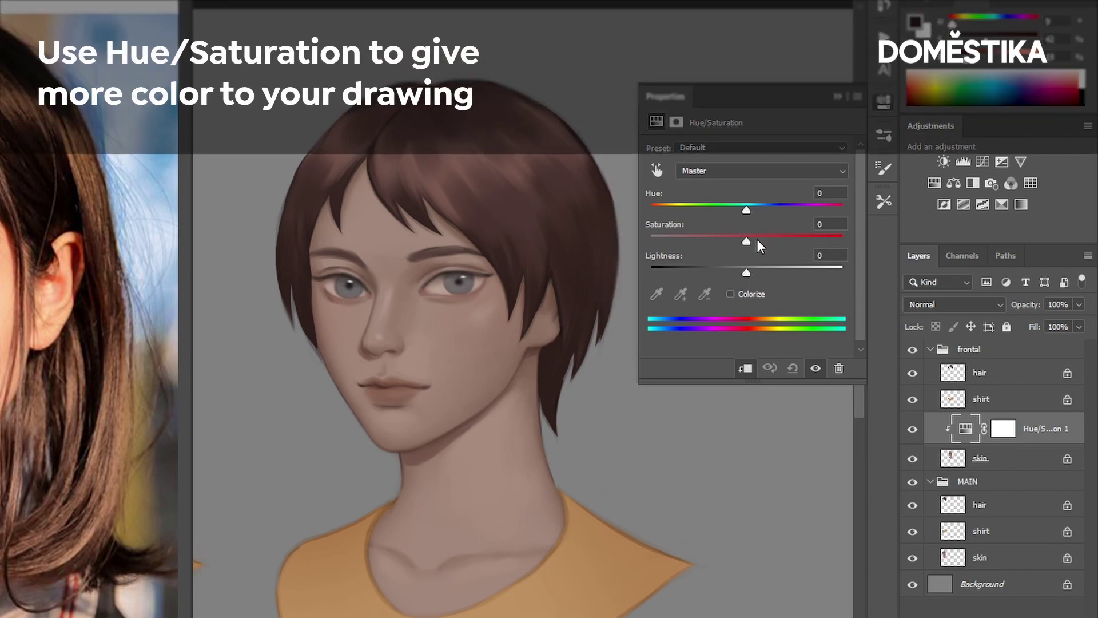
left_click_drag(757, 240, 764, 242)
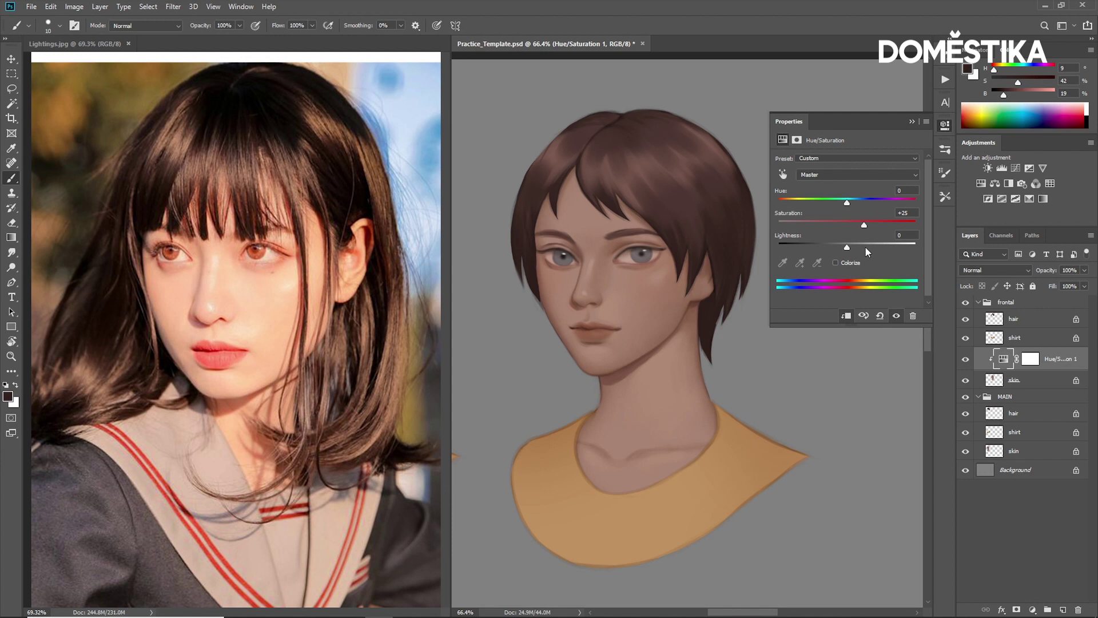
left_click(911, 122)
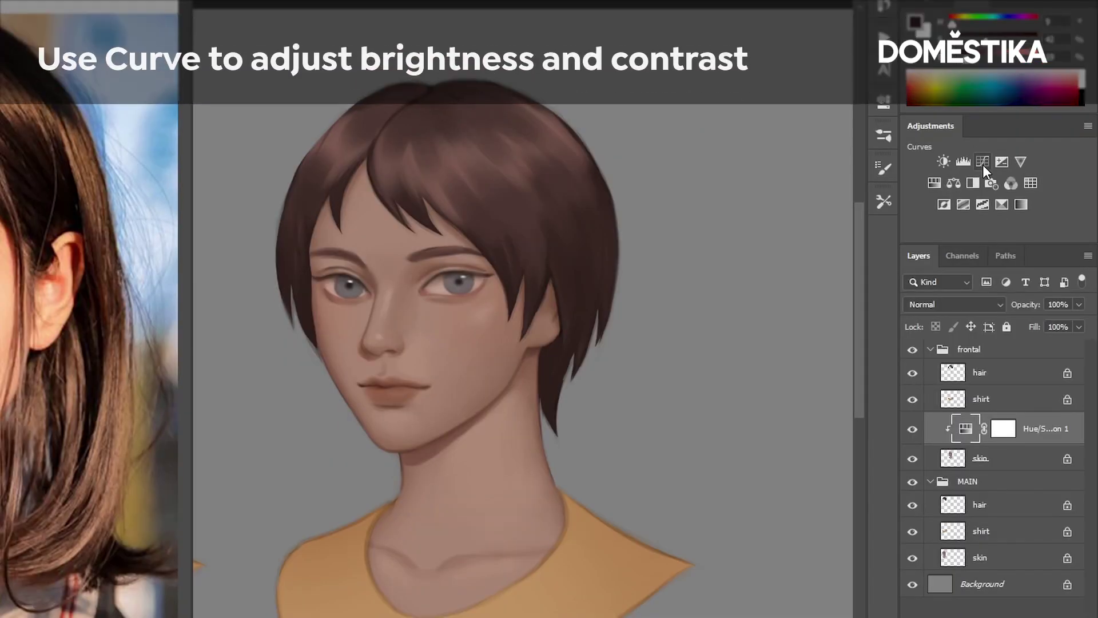
- Add a Curves adjustment layer above the skin's Hue/Saturation adjustment and clip it to the skin
left_click(1016, 169)
left_click(983, 163)
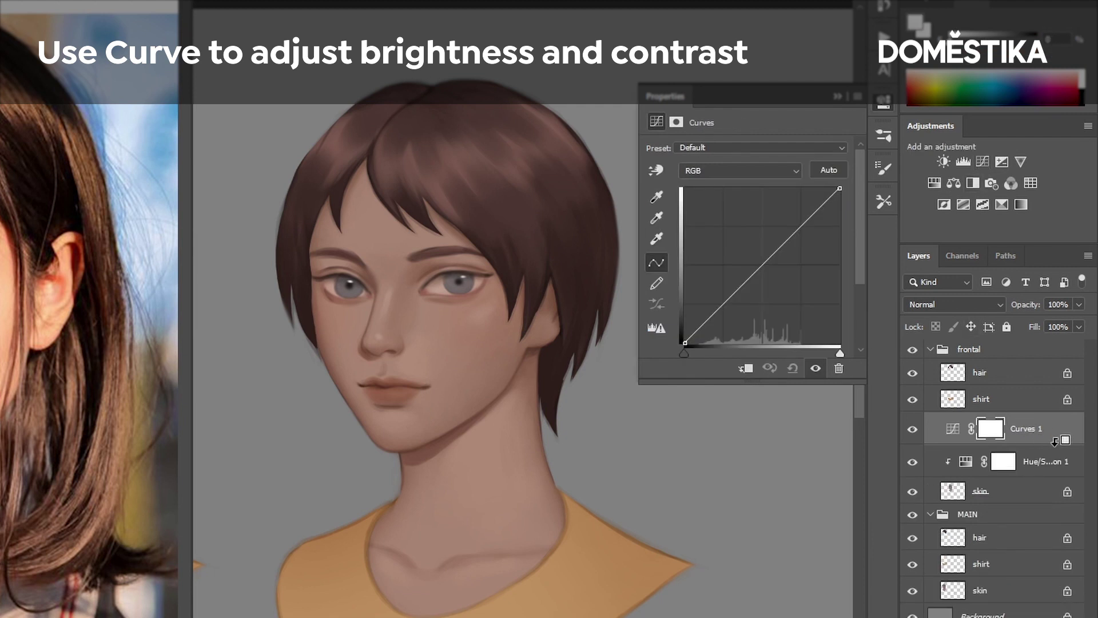
left_click(1054, 441, "alt")
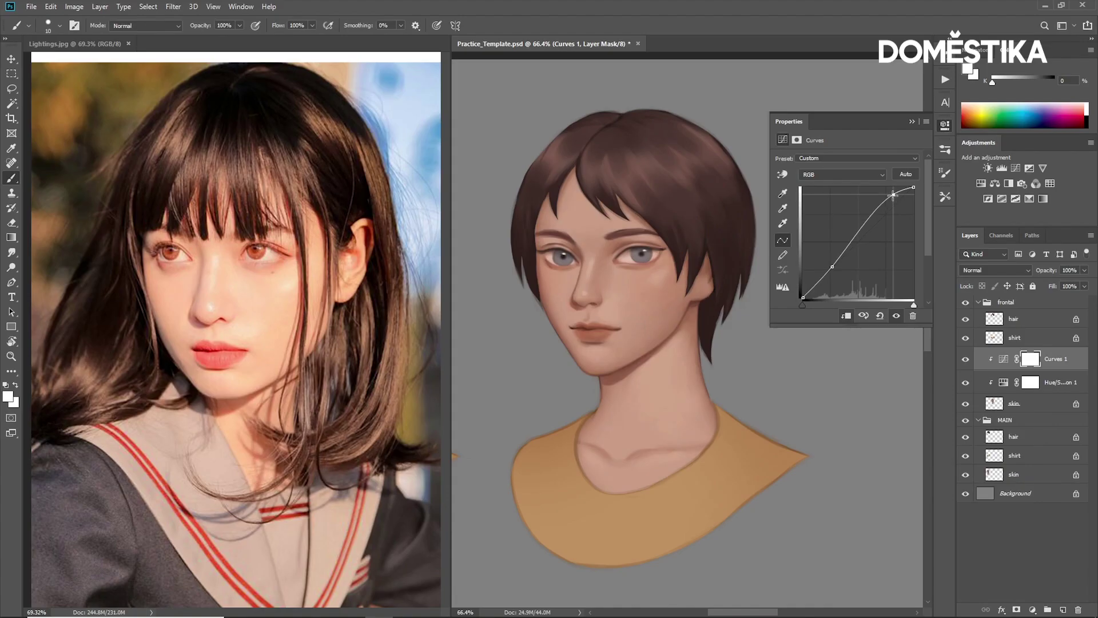
- Raise the upper and lower points of the skin's curve to brighten it, and compare the skin with both adjustments hidden and shown
left_click_drag(893, 195, 890, 191)
left_click(831, 267)
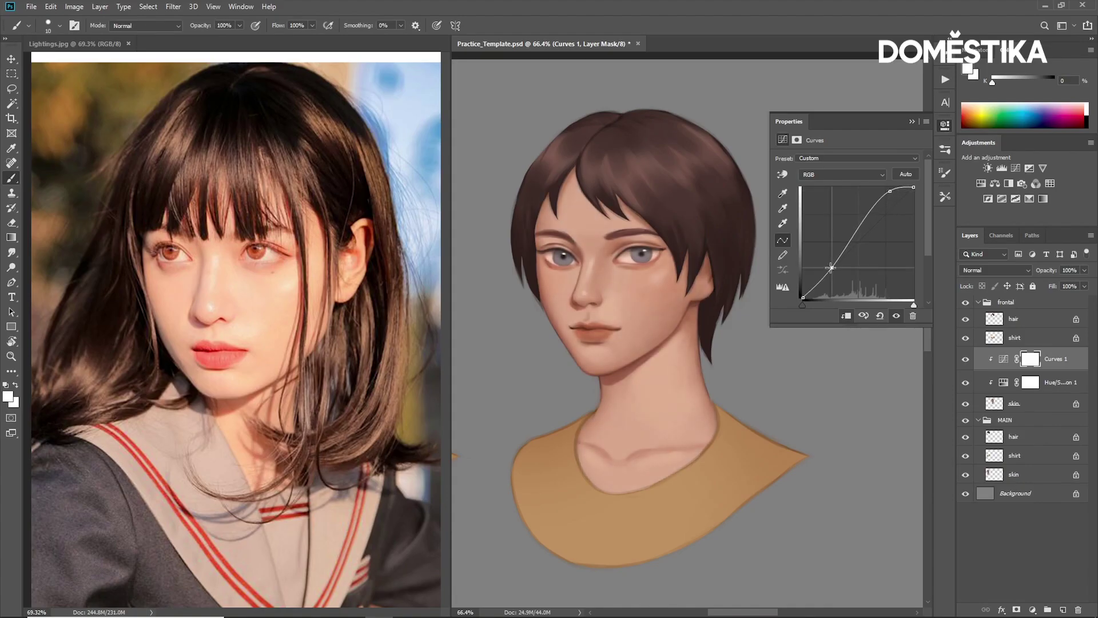
left_click_drag(831, 267, 828, 265)
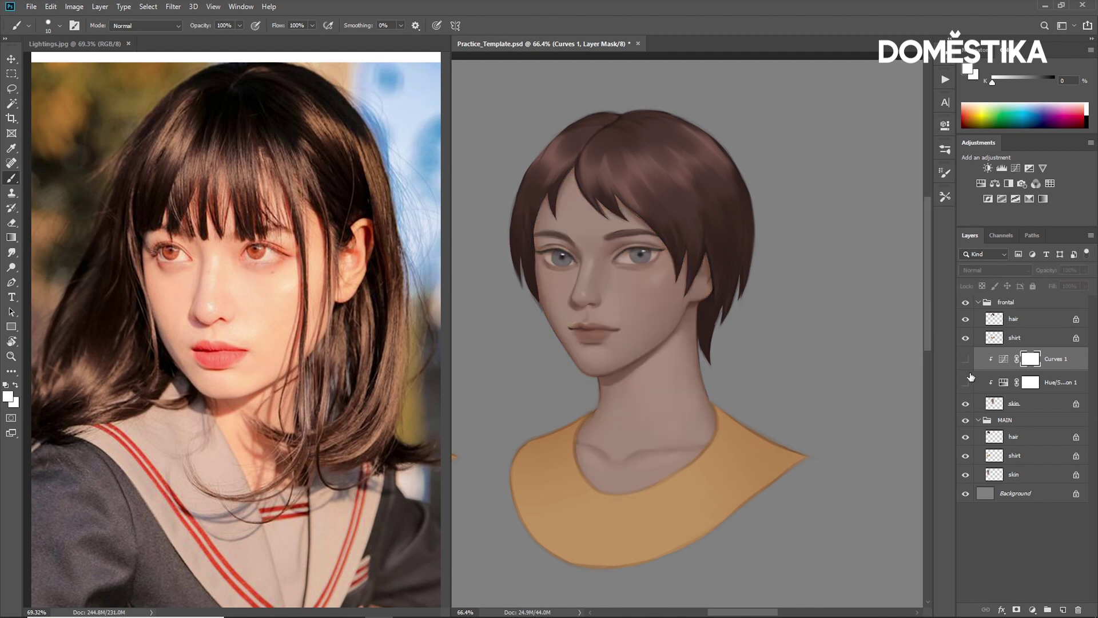
left_click_drag(966, 361, 965, 381)
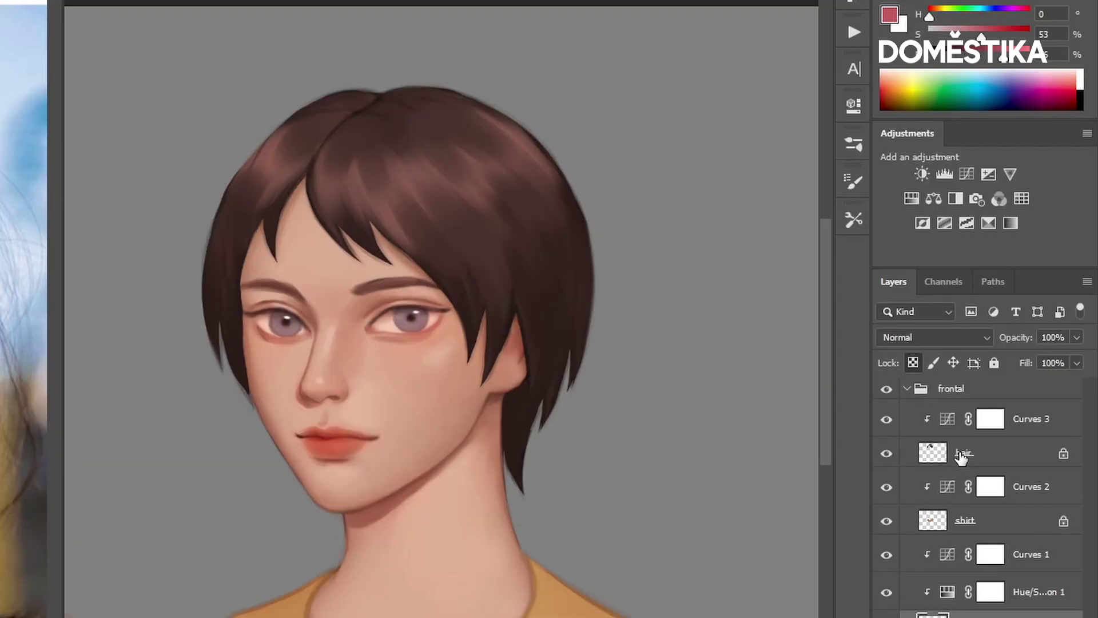
- Select the frontal hair layer and set the soft brush's blending mode to Overlay for warming the hair highlights
left_click(972, 453)
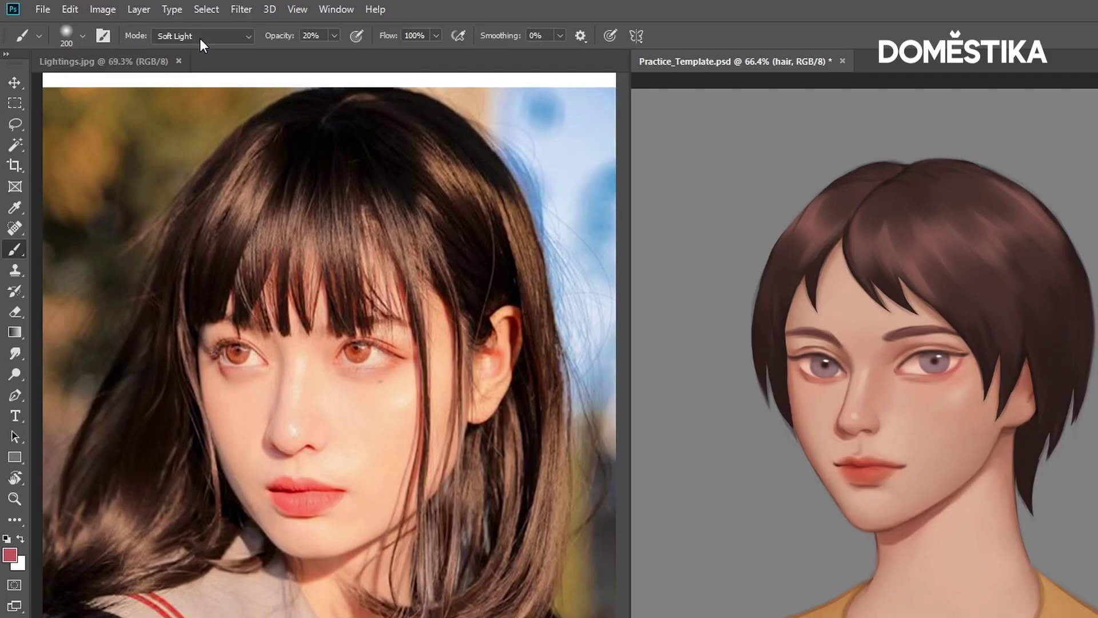
left_click(200, 39)
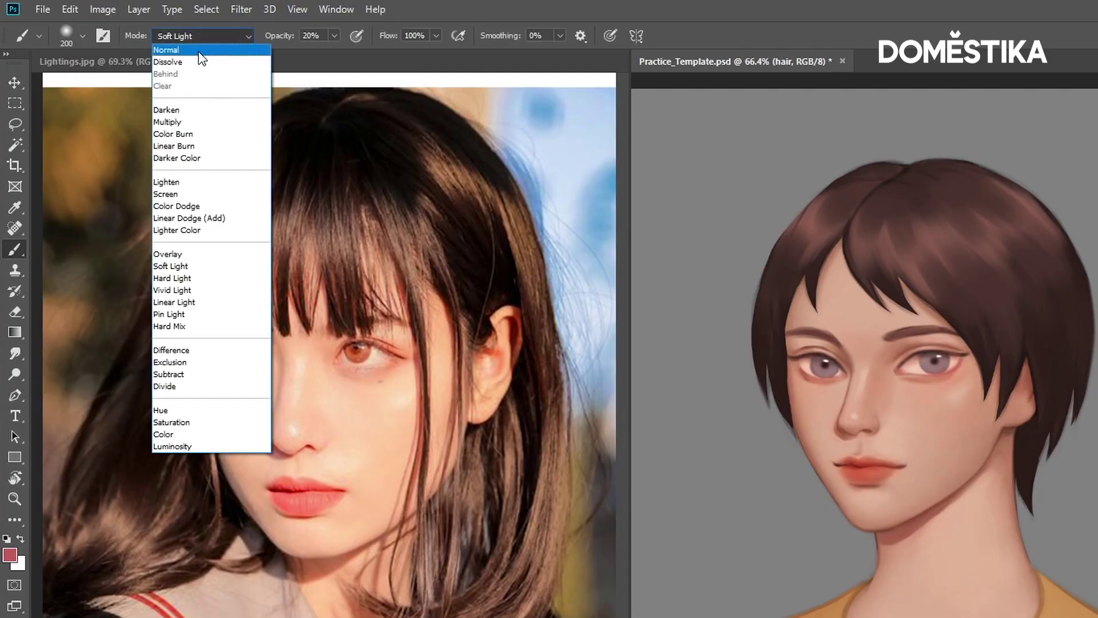
left_click(193, 259)
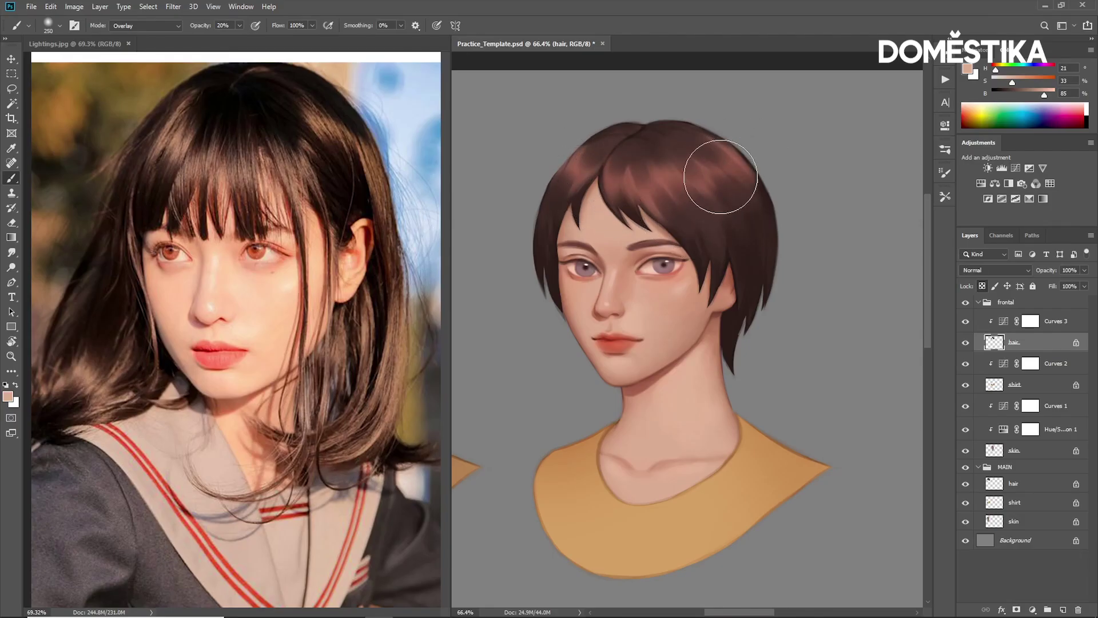
- Select the frontal shirt layer and enlarge the soft Overlay brush to 500 px for adding warm light to the shirt
left_click(1041, 390)
key("bracketright")
key("bracketright")
key("bracketright")
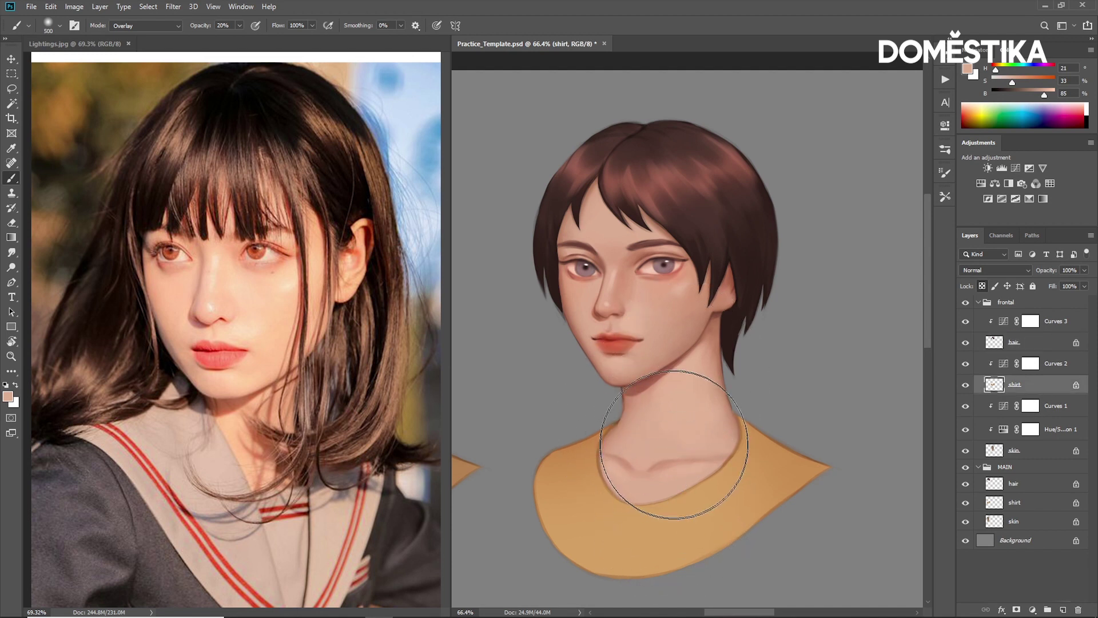